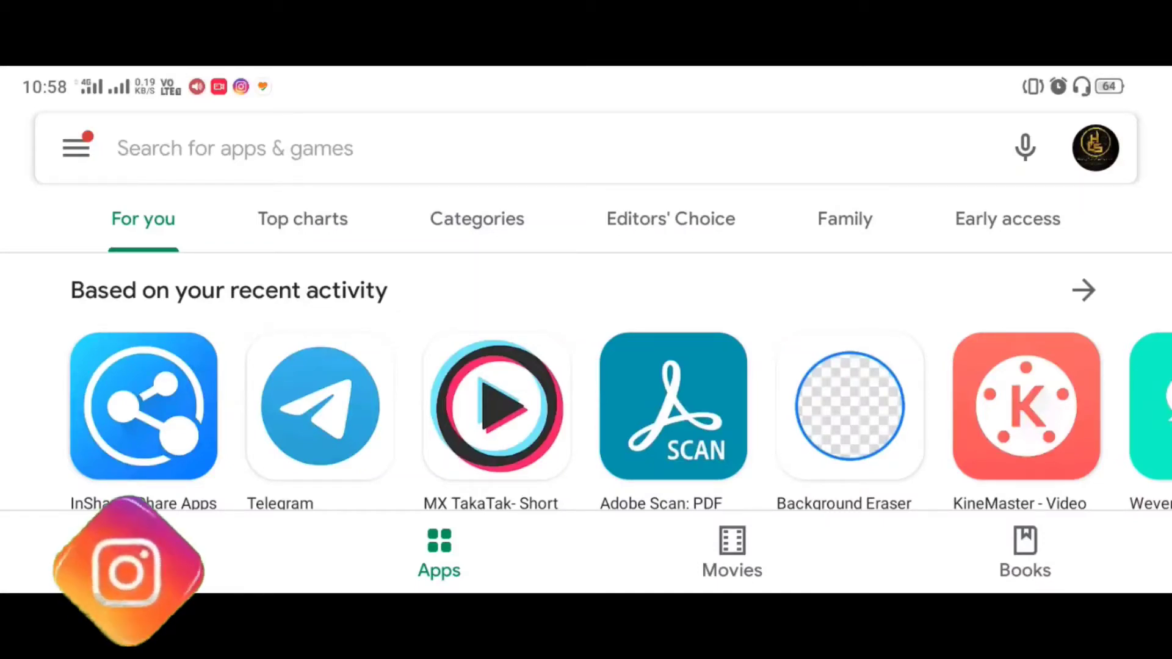
Search the Play Store for 'polish photo editor' to find InShot's installed Photo Editor Pro
scroll(585, 379, down, 10)
scroll(586, 378, up, 10)
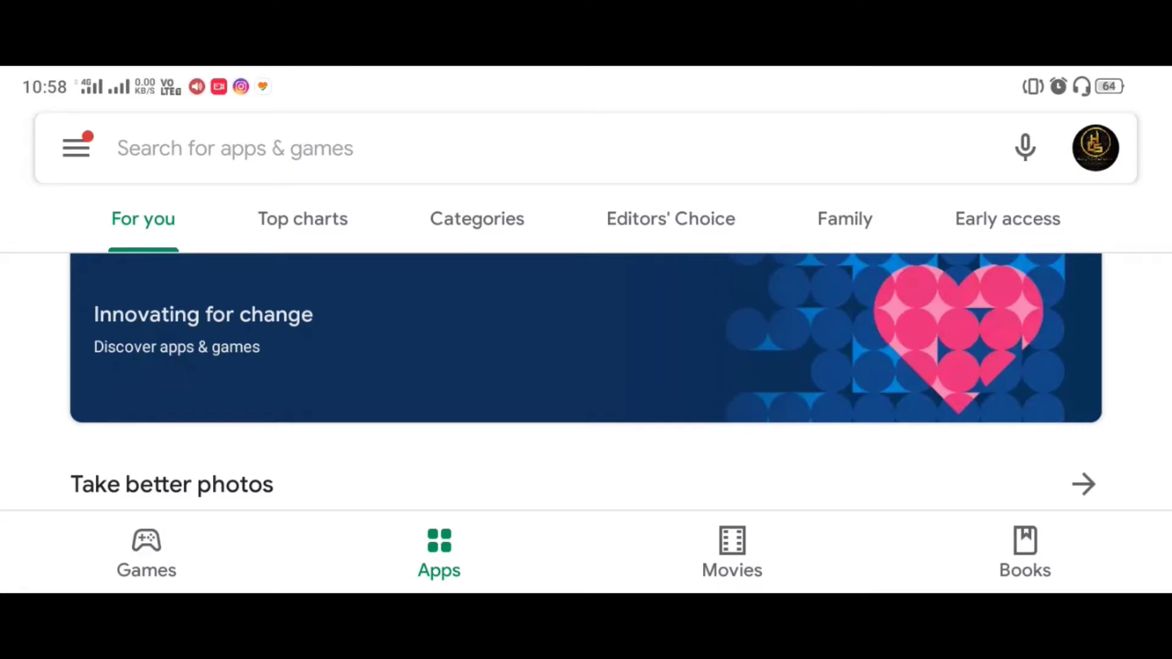
scroll(586, 342, down, 15)
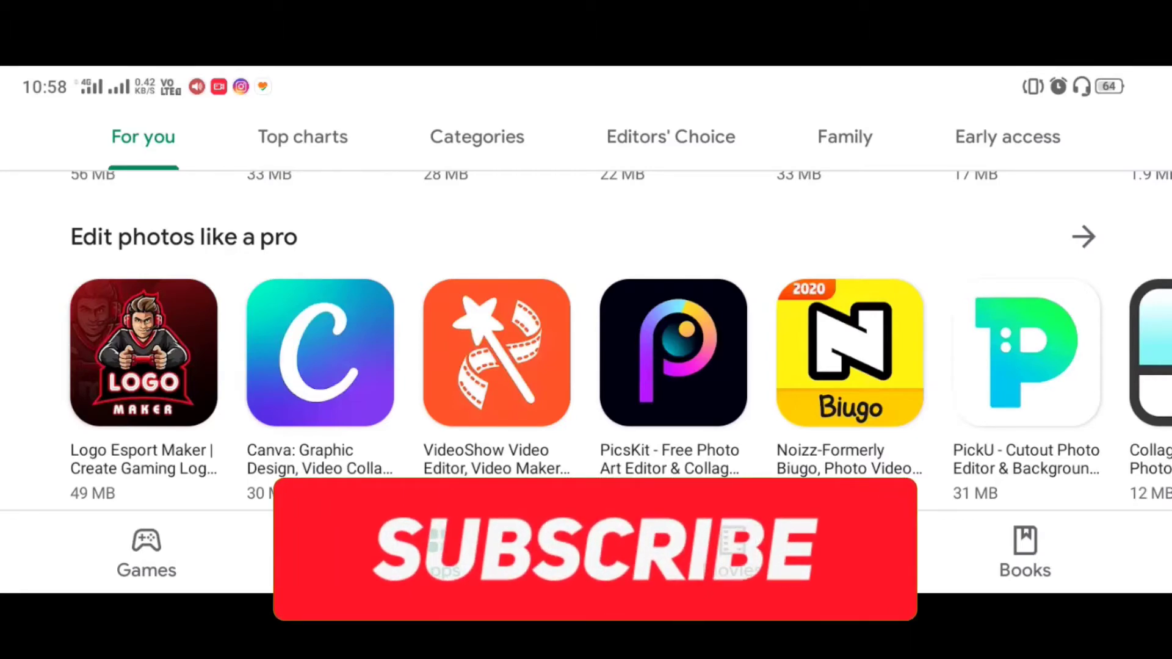
scroll(586, 342, up, 10)
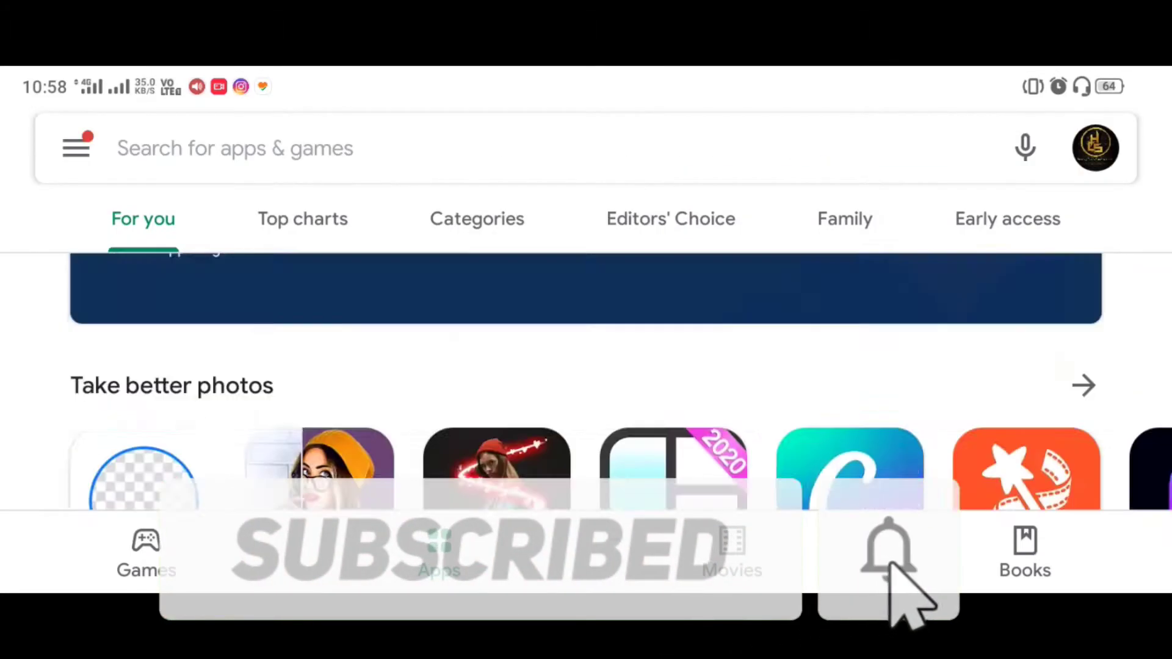
scroll(586, 379, up, 3)
scroll(586, 378, down, 5)
scroll(586, 379, up, 5)
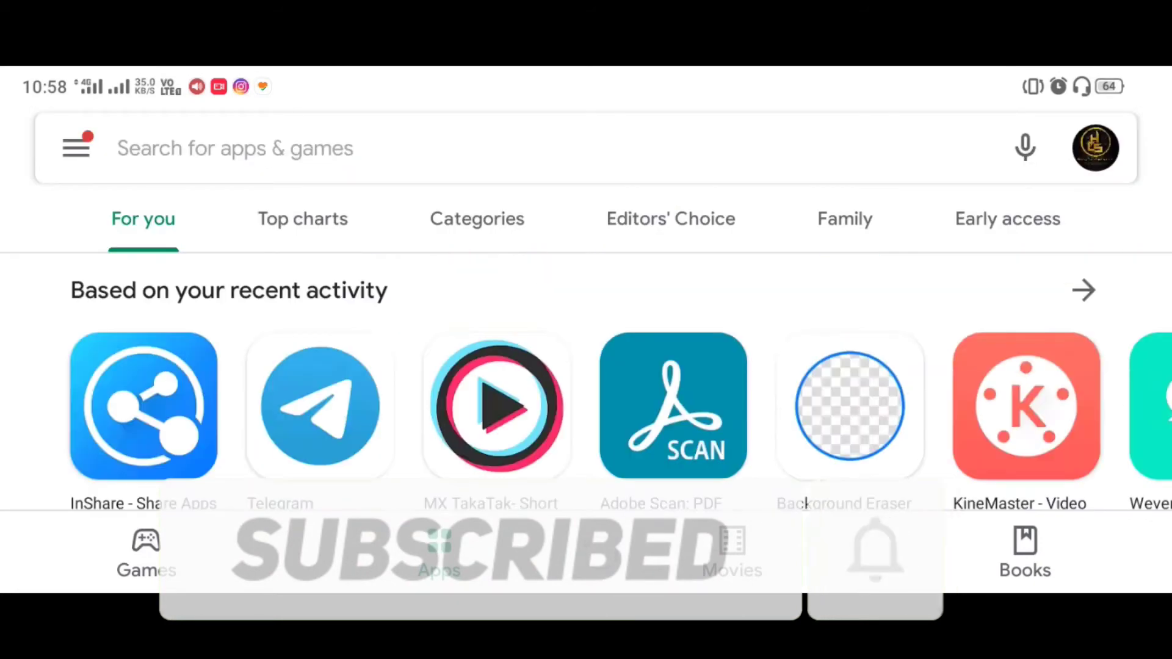
click(235, 148)
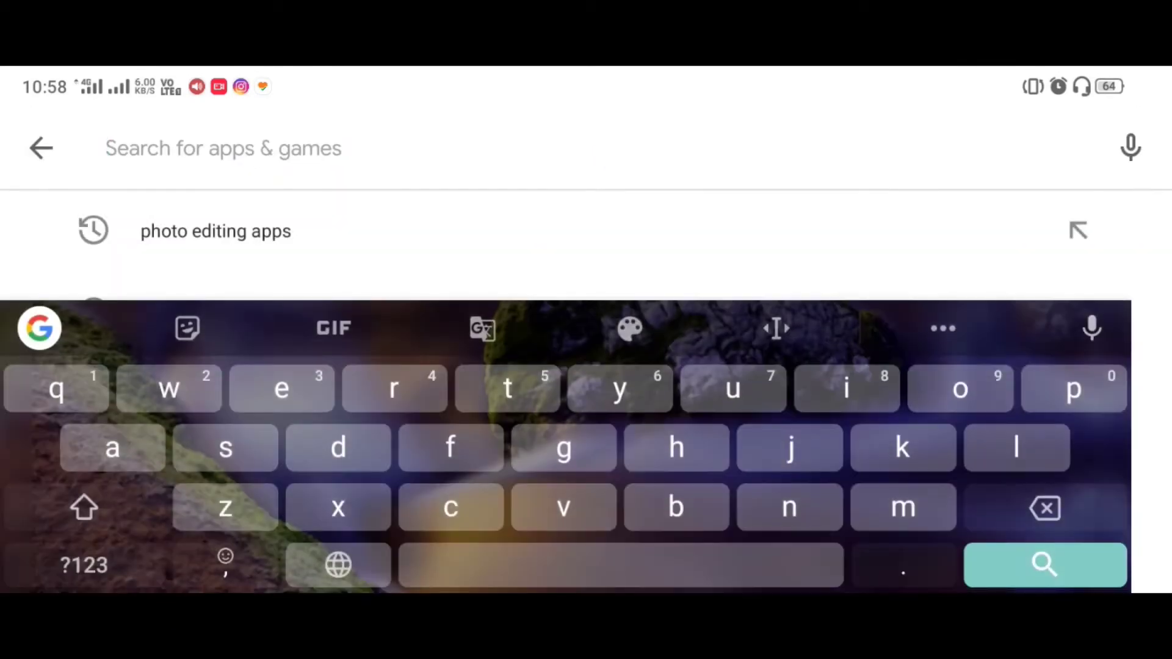
text(poli)
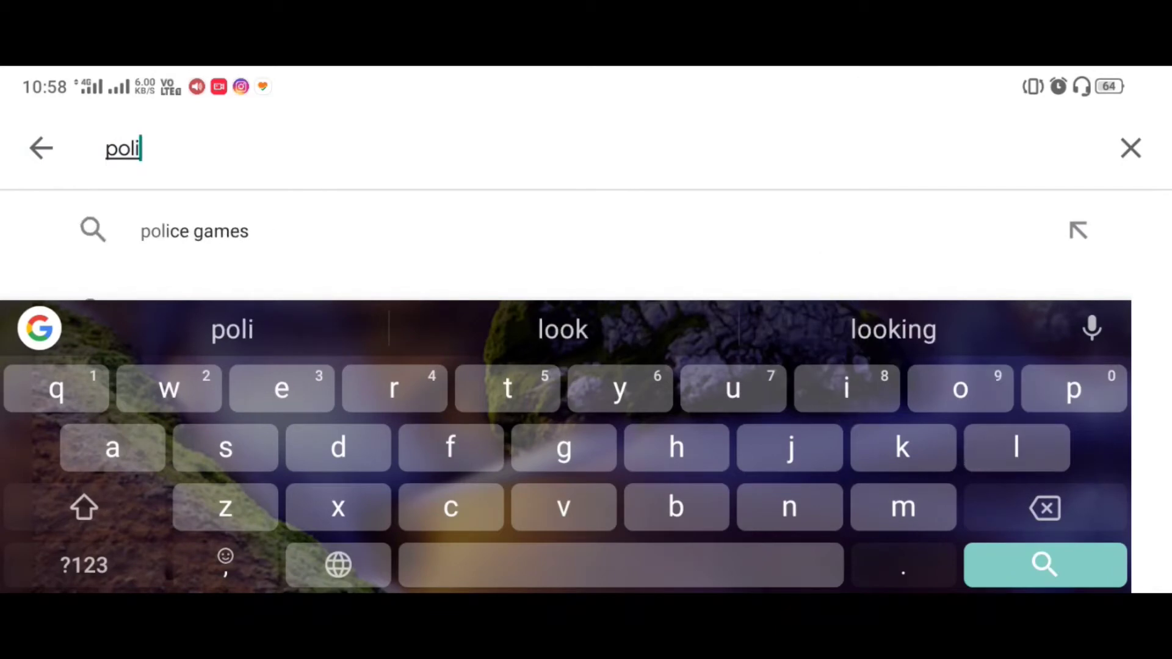
text(sh)
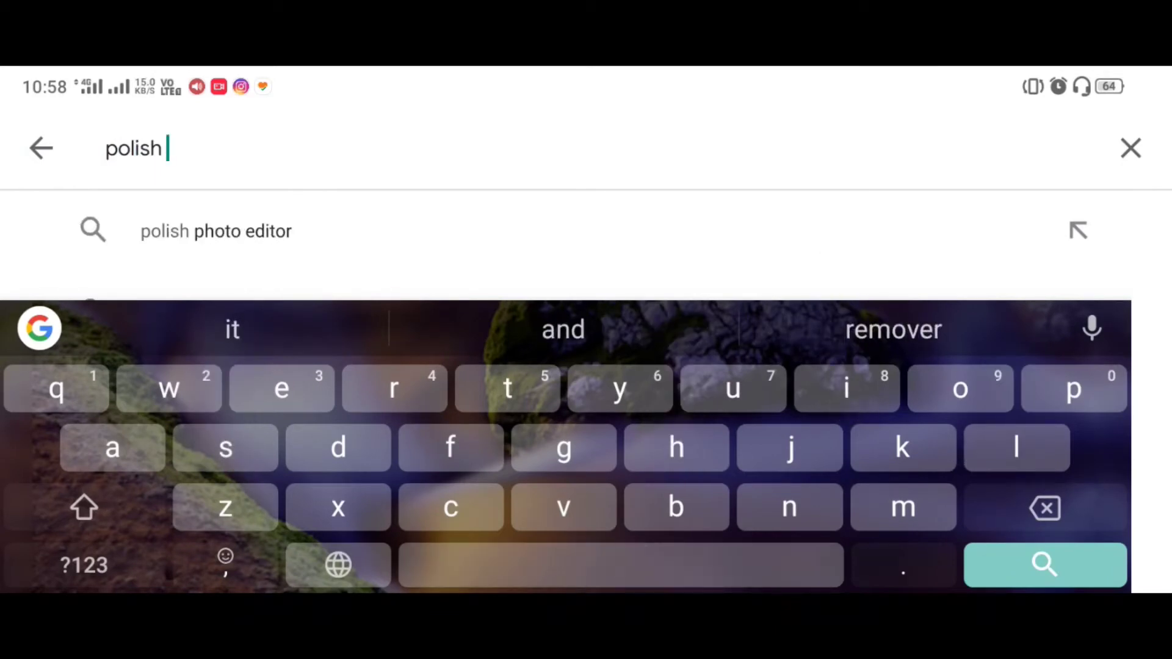
click(612, 236)
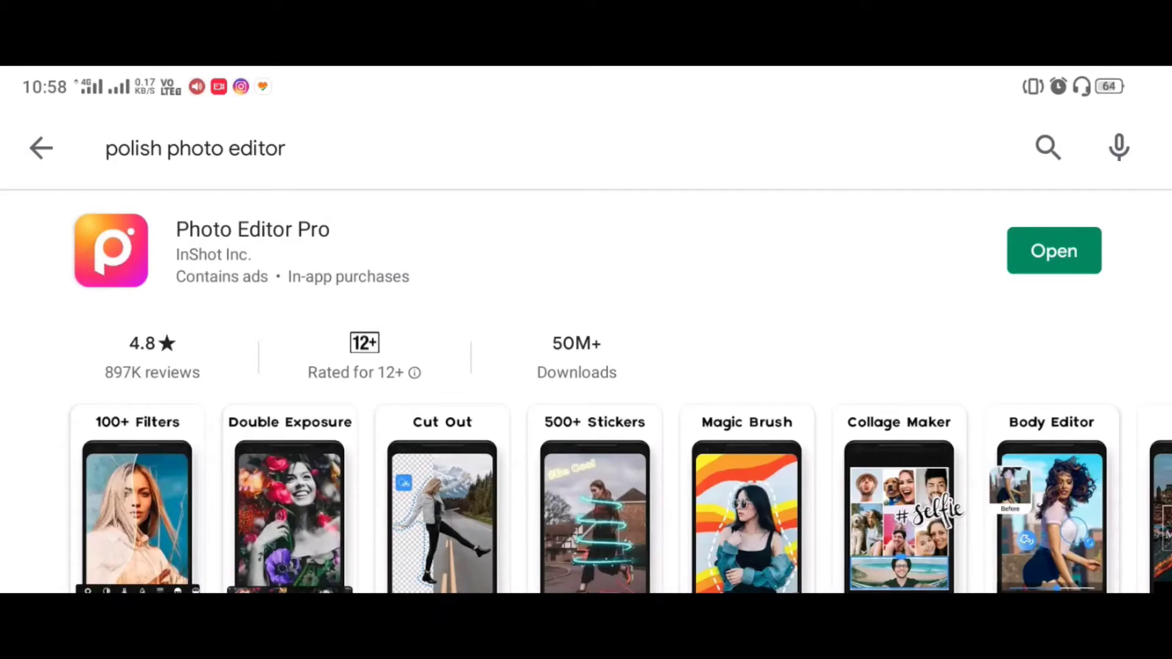
Launch Photo Editor Pro and load the yellow-dress portrait from the Recent gallery
click(1068, 247)
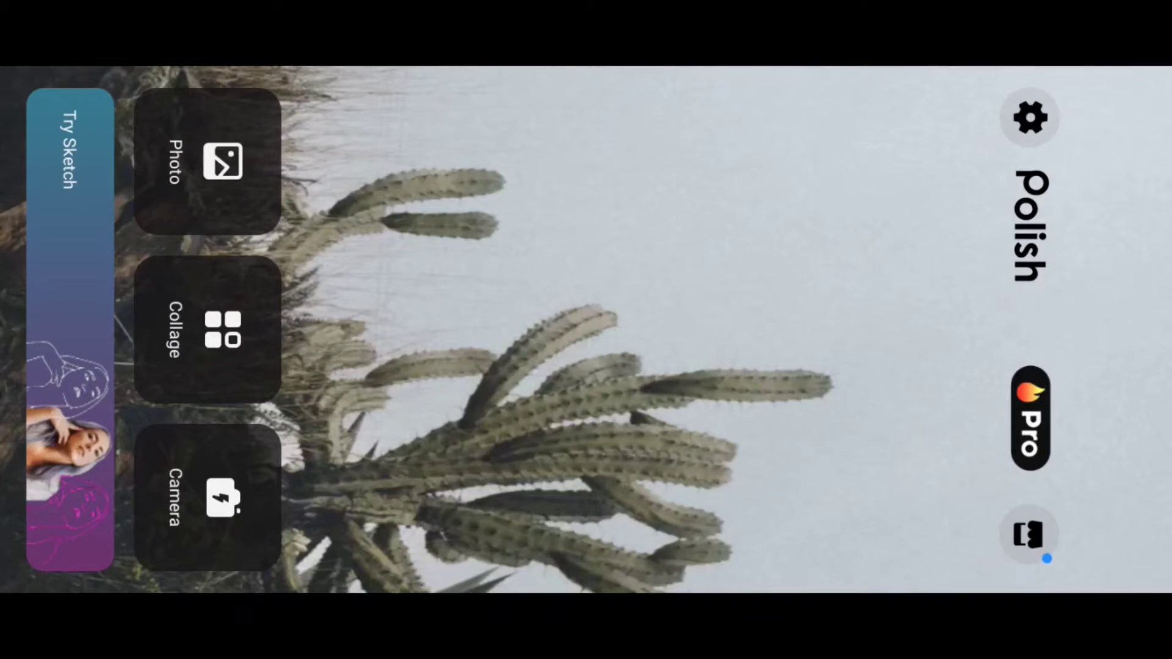
click(207, 162)
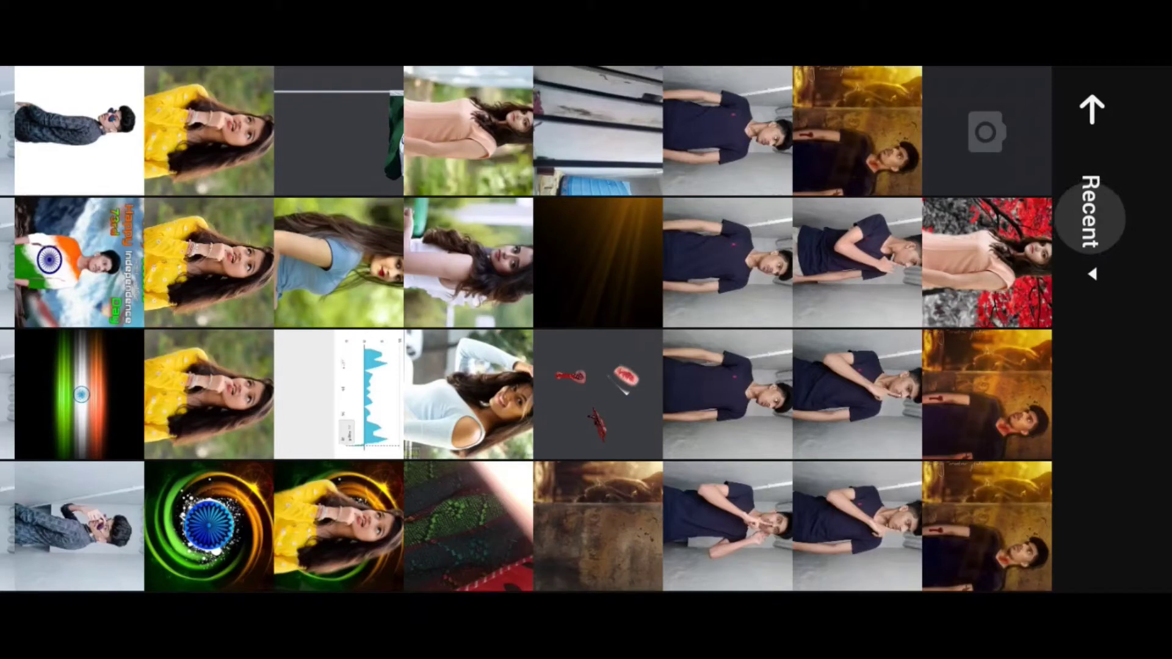
click(190, 229)
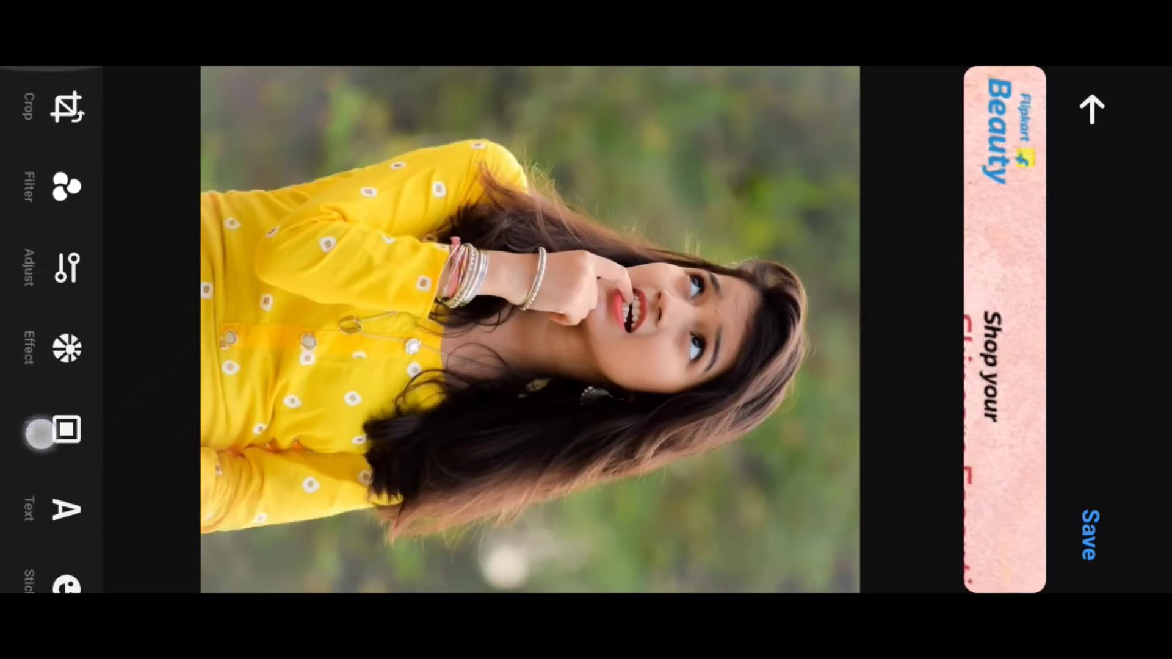
Flip the portrait horizontally and back with Crop's Horizon, leaving the filter presets showing
click(67, 107)
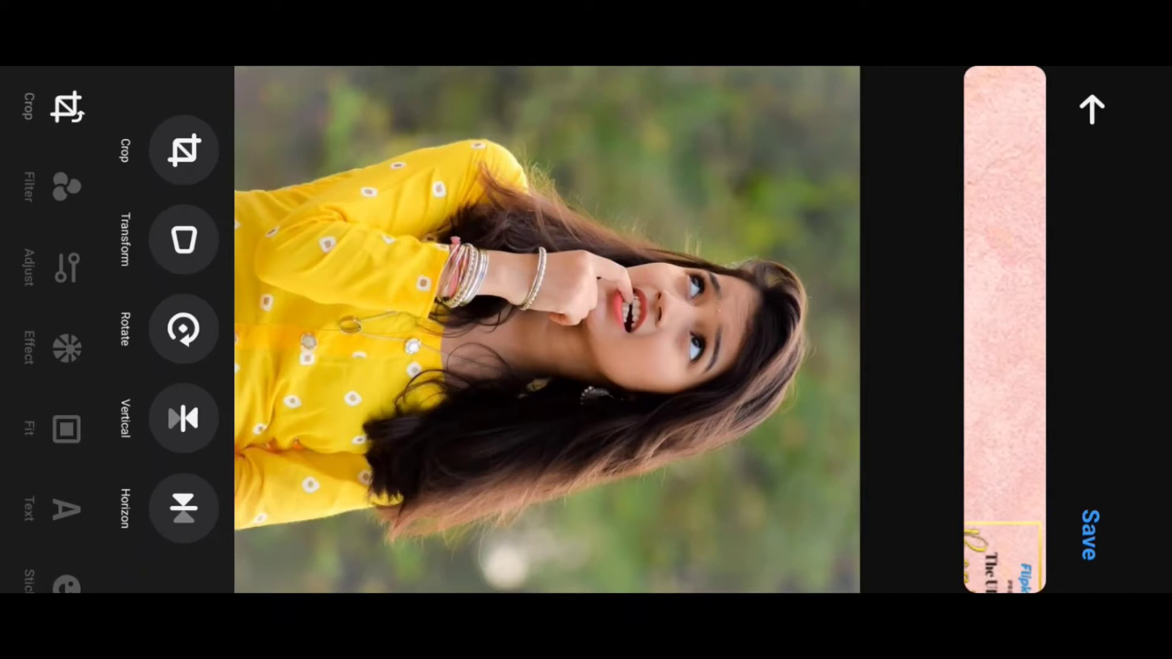
click(183, 507)
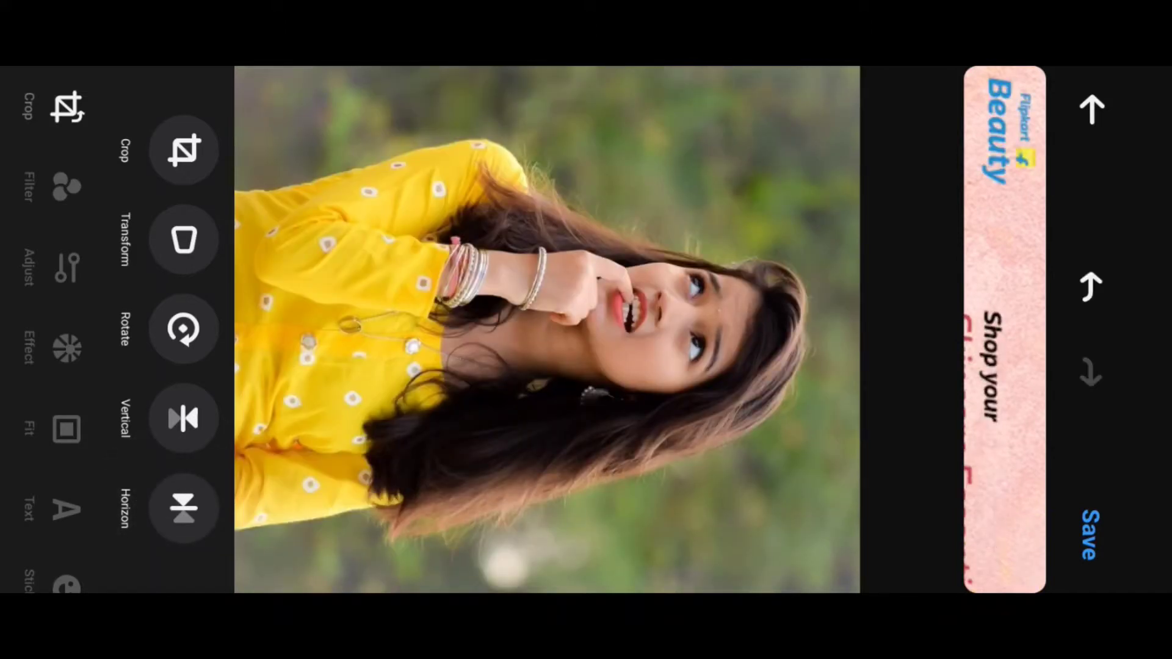
click(30, 198)
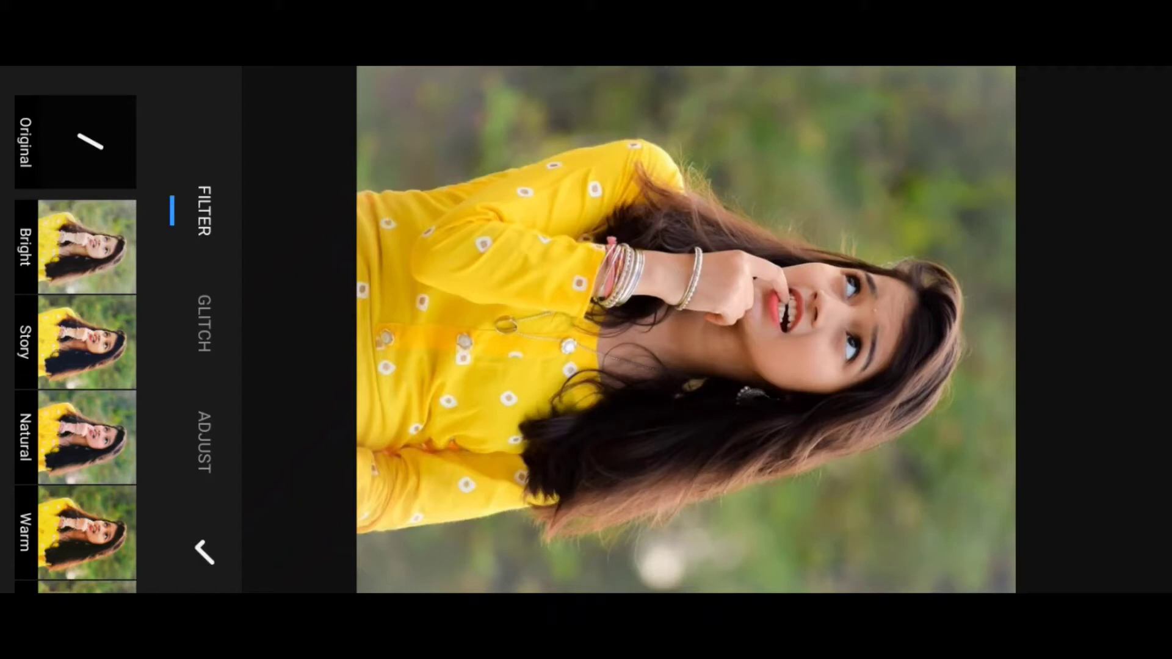
Preview the Bright, Story, Natural, Dew, Ginkgo and Dark filters on the portrait
click(87, 246)
click(86, 357)
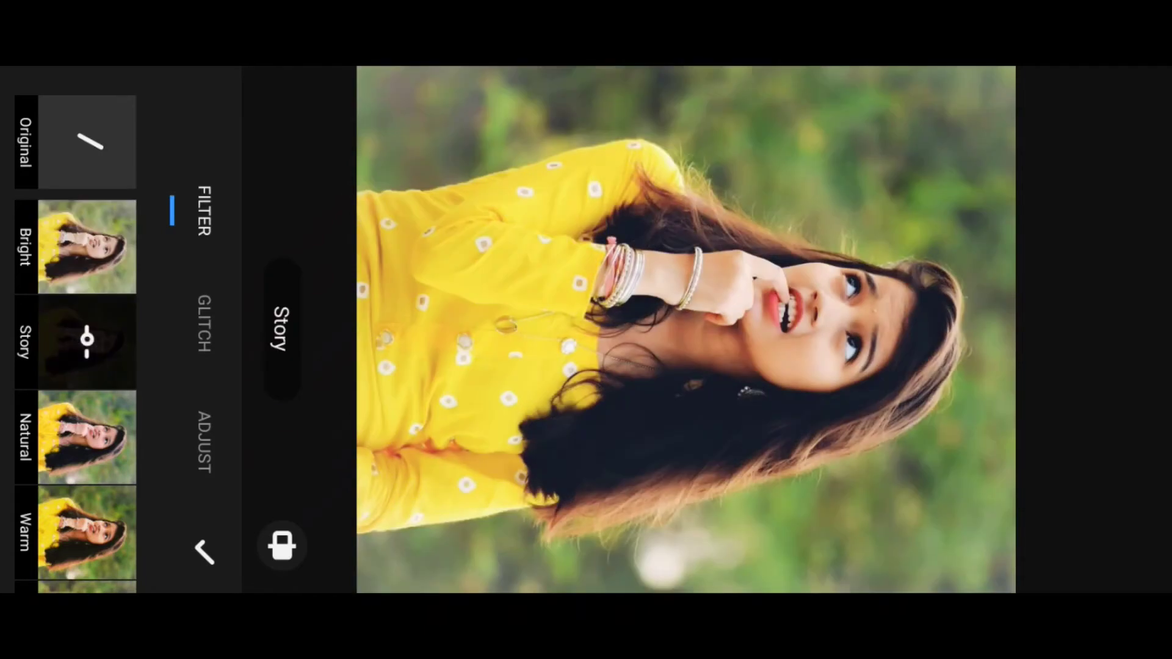
click(75, 454)
drag(55, 386, 23, 173)
click(86, 436)
drag(61, 488, 62, 201)
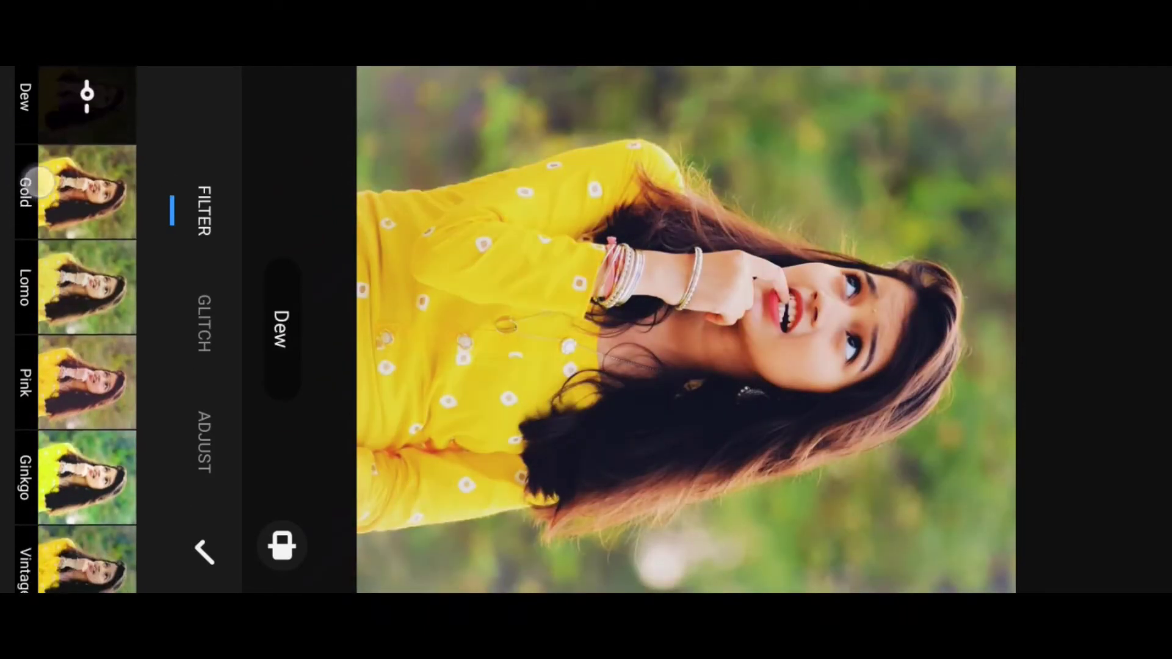
click(86, 472)
drag(61, 476, 44, 139)
click(98, 507)
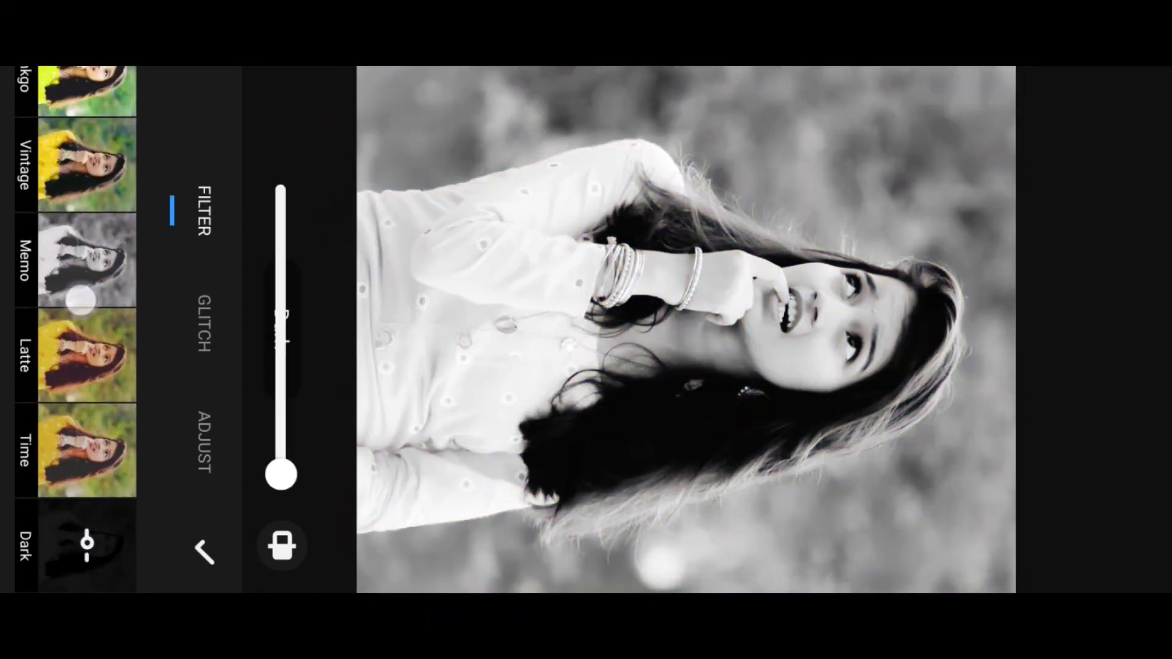
drag(78, 366, 73, 261)
drag(73, 183, 74, 549)
drag(63, 330, 62, 226)
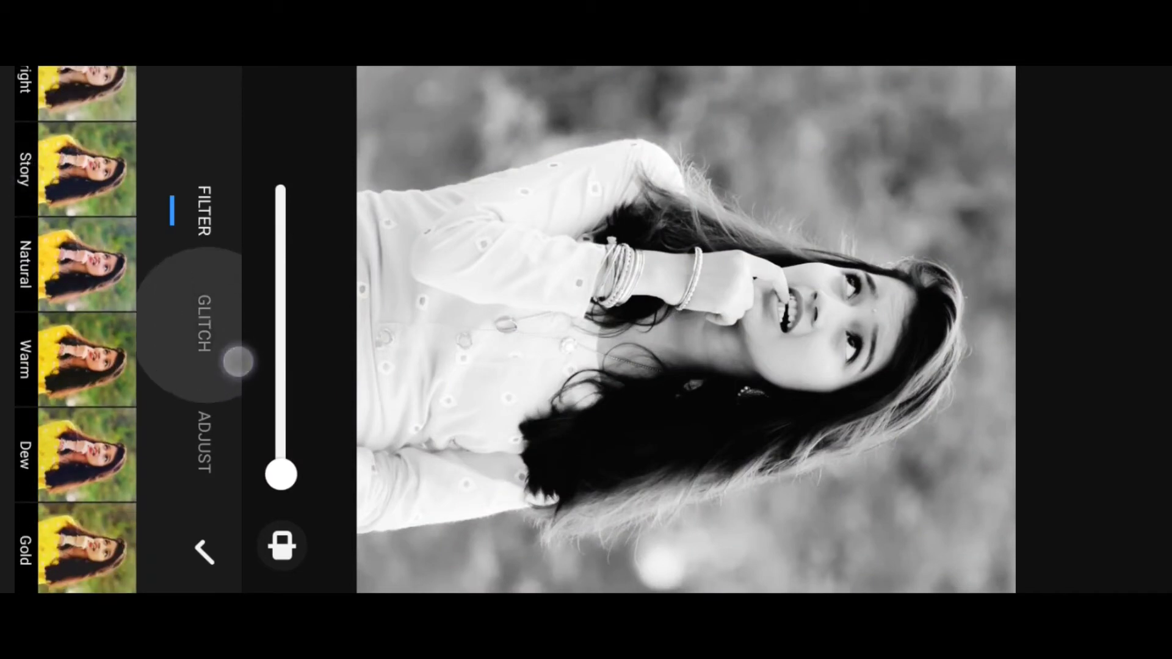
Check the Curve editor without changes, then reapply the Bright filter to restore colour
click(186, 446)
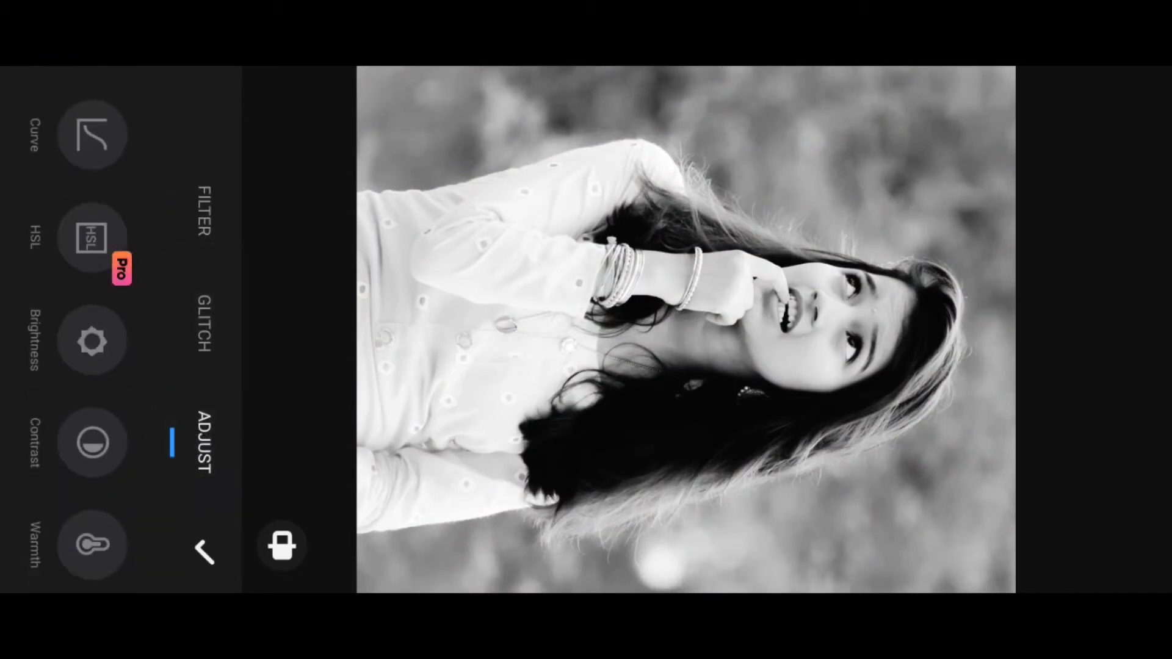
click(92, 134)
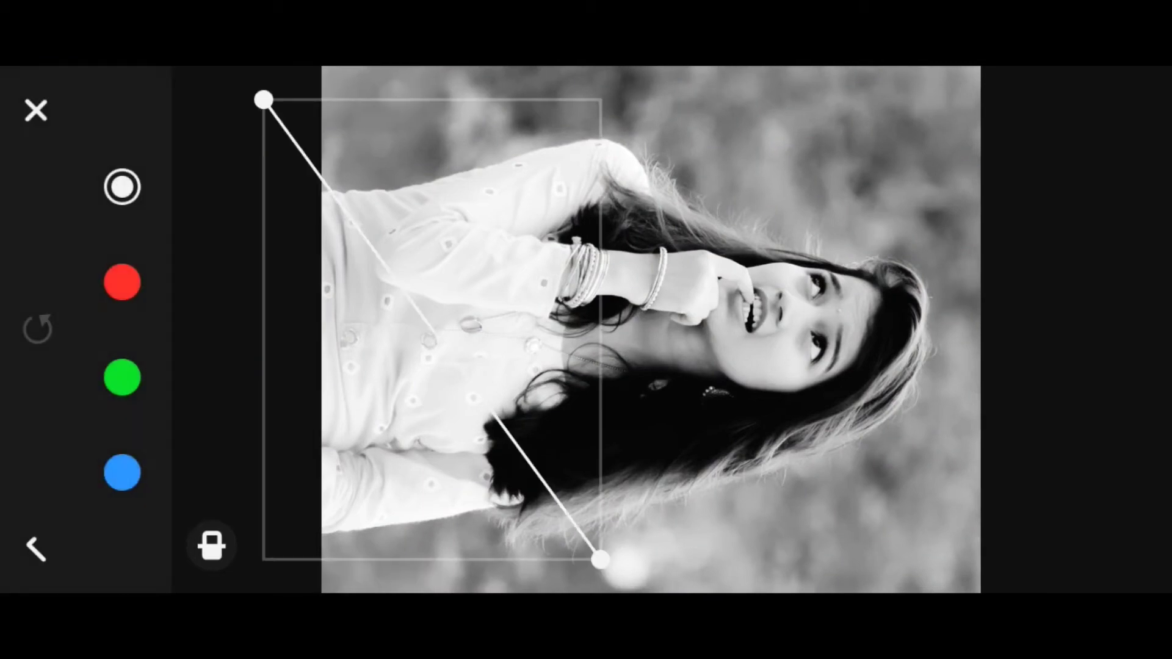
click(35, 111)
click(204, 211)
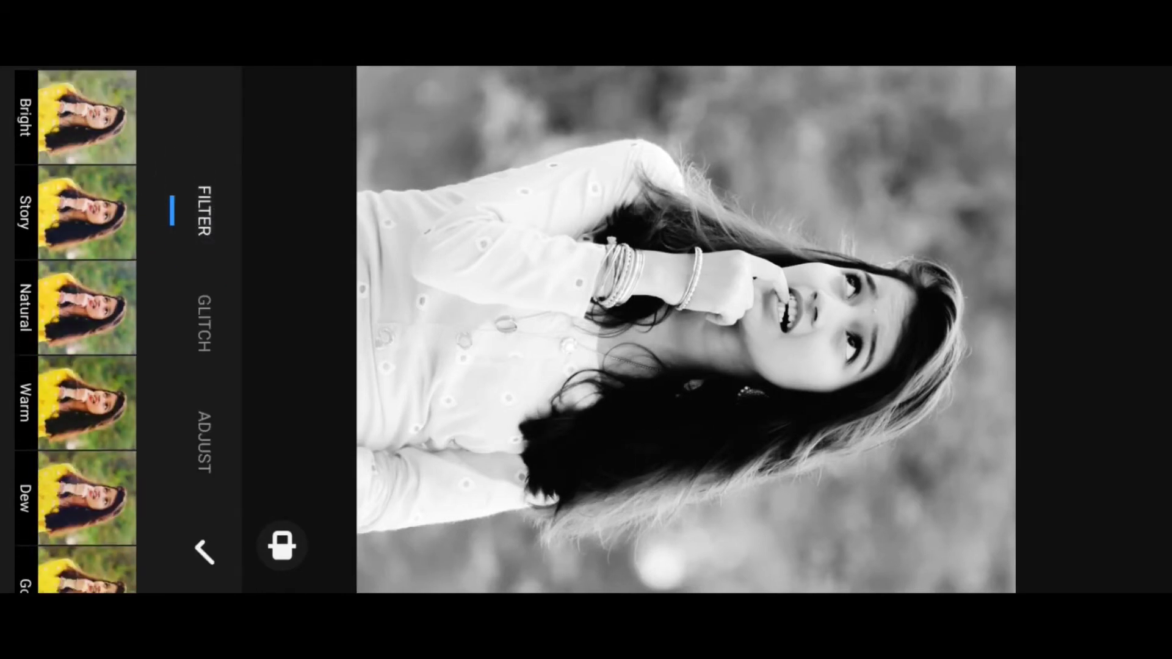
click(85, 244)
click(204, 440)
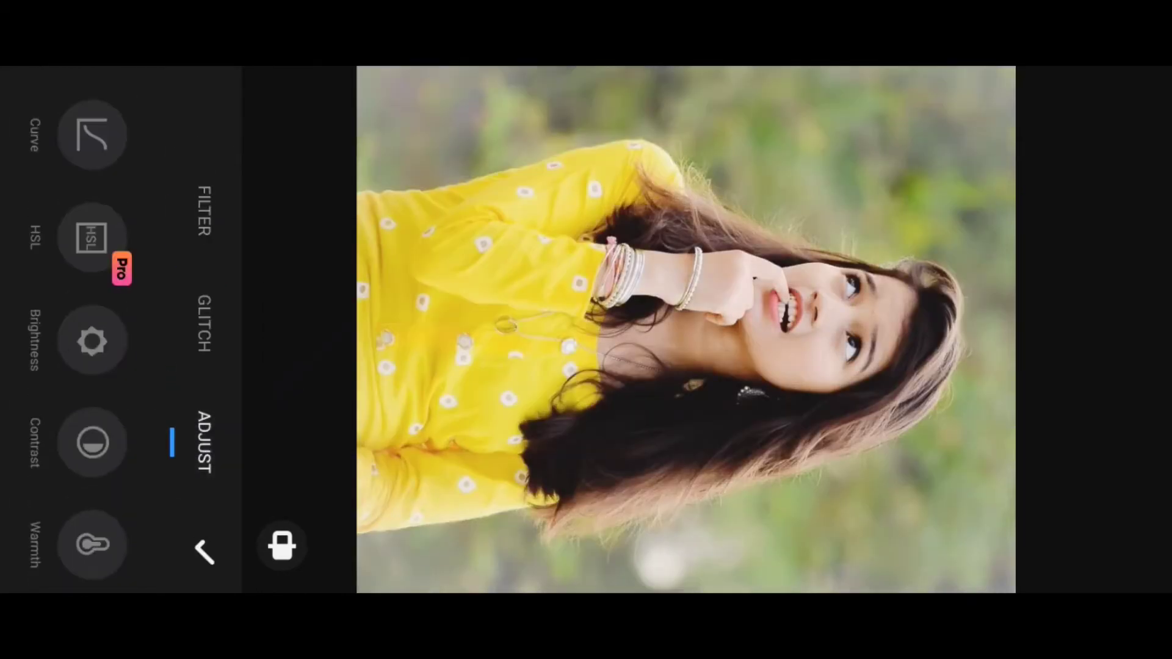
Shift the red and green hues in the HSL controls
click(92, 236)
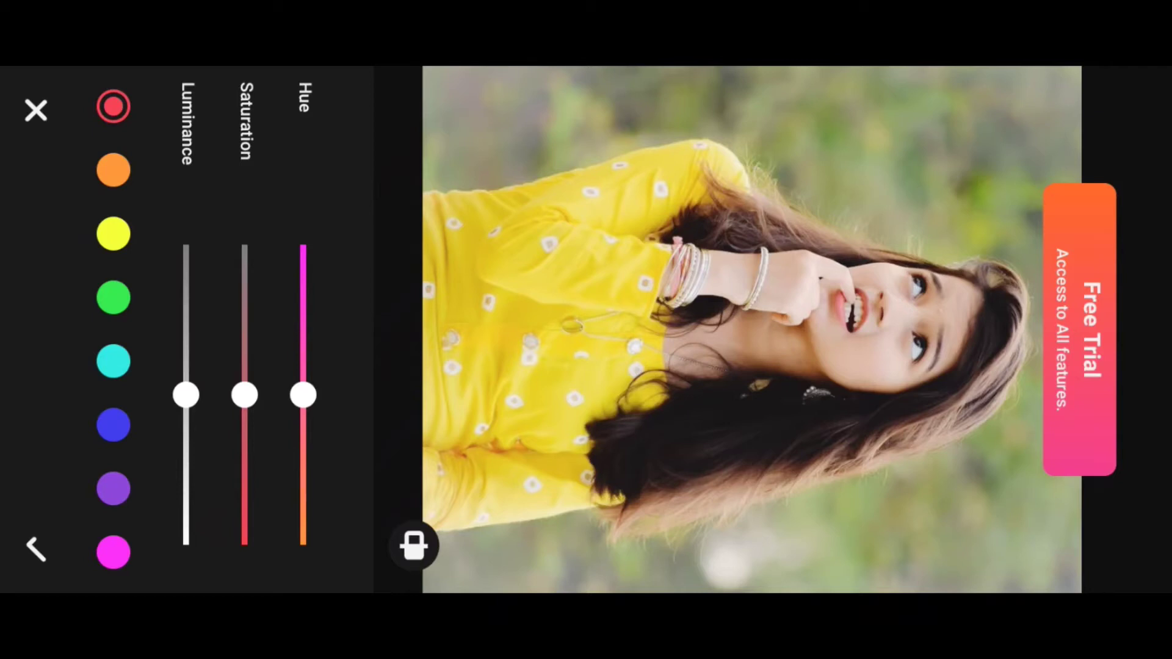
drag(303, 395, 303, 244)
click(113, 298)
click(302, 400)
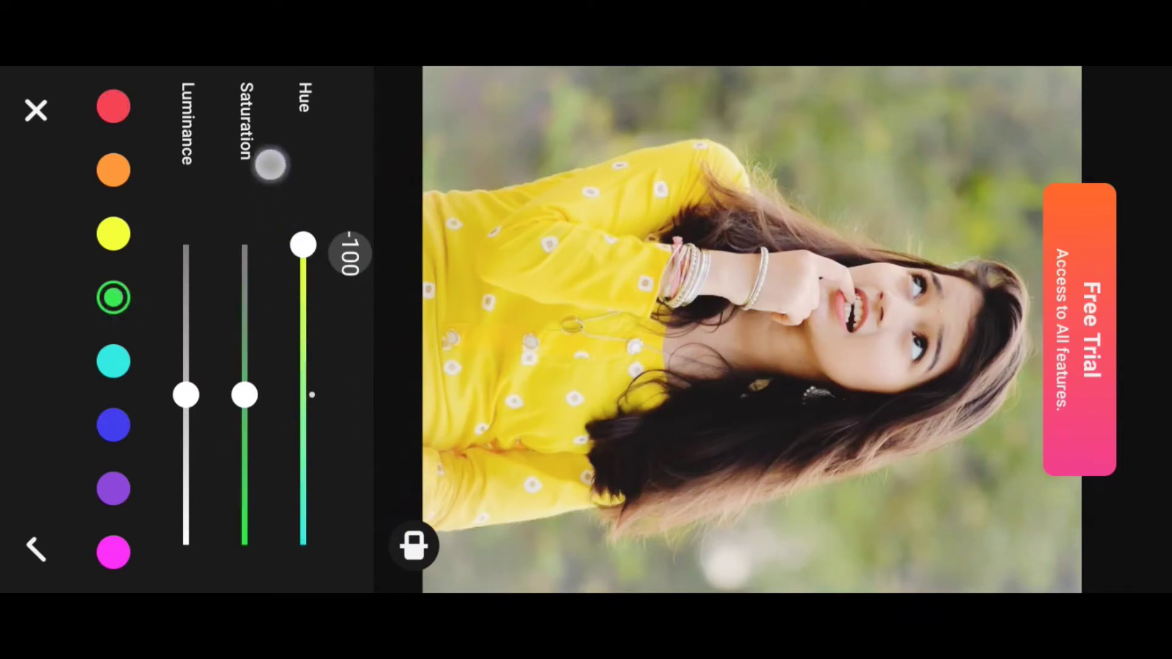
drag(245, 395, 244, 545)
Experiment with the yellow dress's hue and saturation, then exit HSL discarding the changes
click(113, 234)
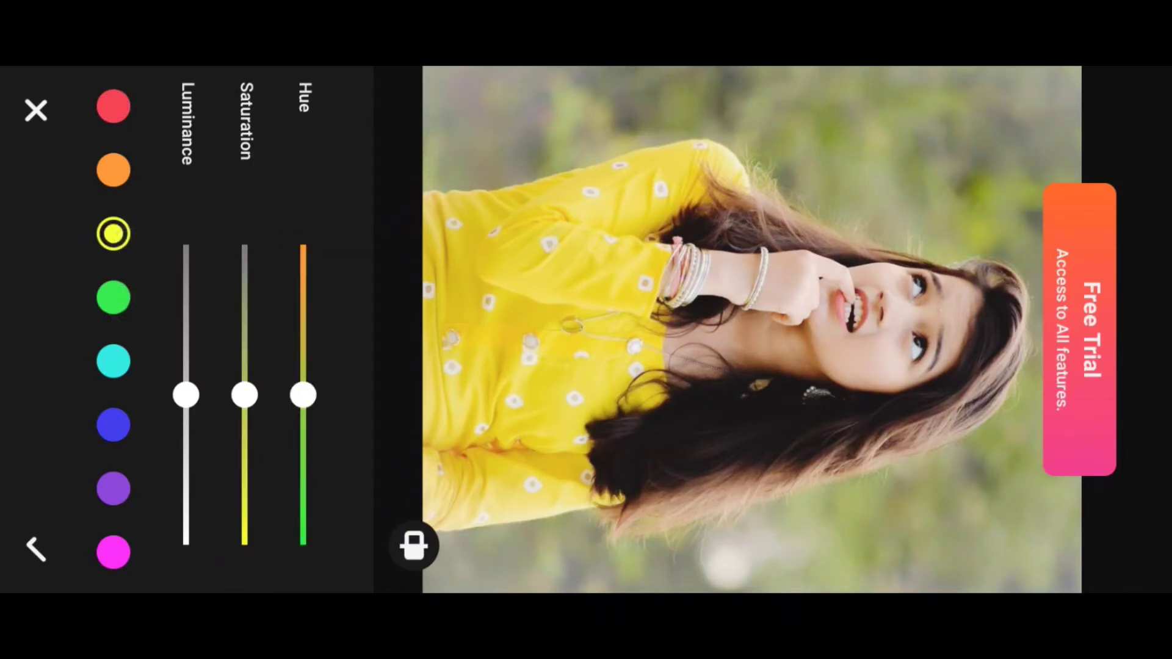
drag(303, 395, 303, 545)
mouse_move(244, 395)
mouse_down()
mouse_move(244, 545)
mouse_move(303, 391)
mouse_up()
mouse_move(244, 545)
mouse_down()
mouse_move(244, 388)
mouse_move(275, 196)
mouse_up()
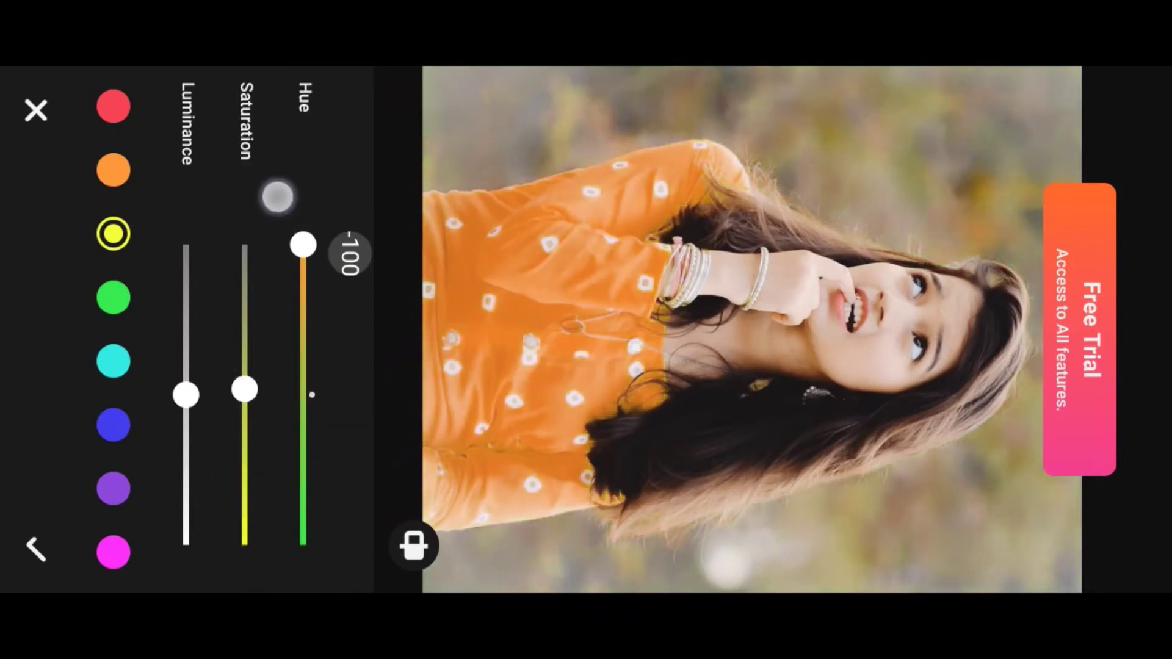
mouse_move(303, 244)
mouse_down()
mouse_move(267, 427)
mouse_move(277, 236)
mouse_move(272, 390)
mouse_up()
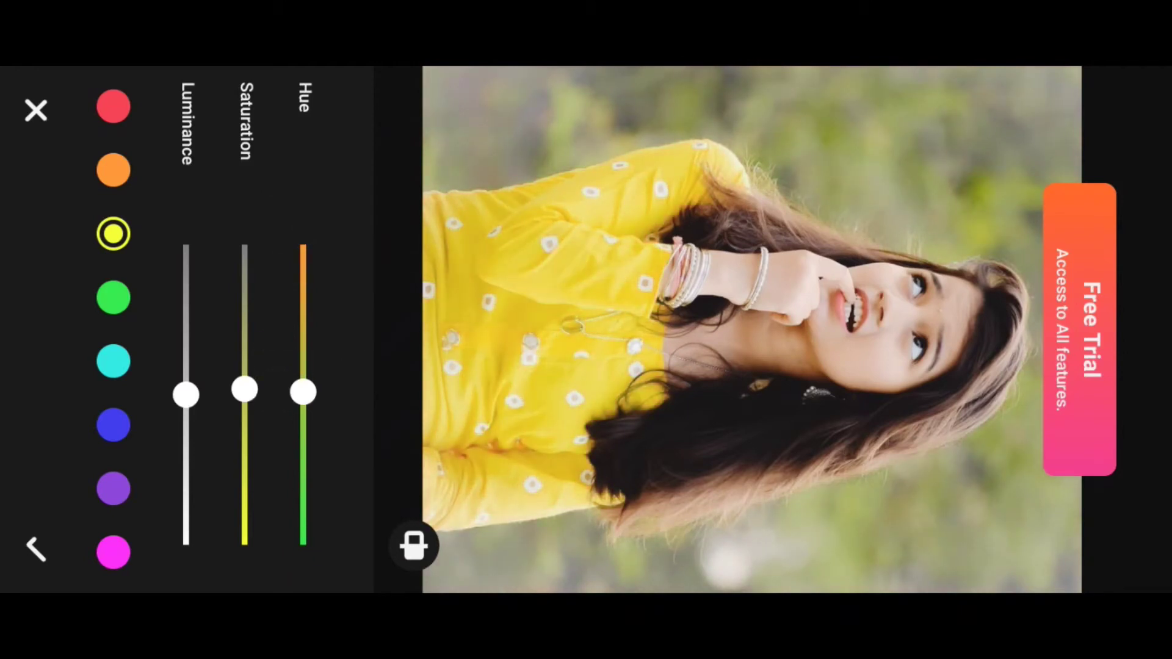
click(36, 550)
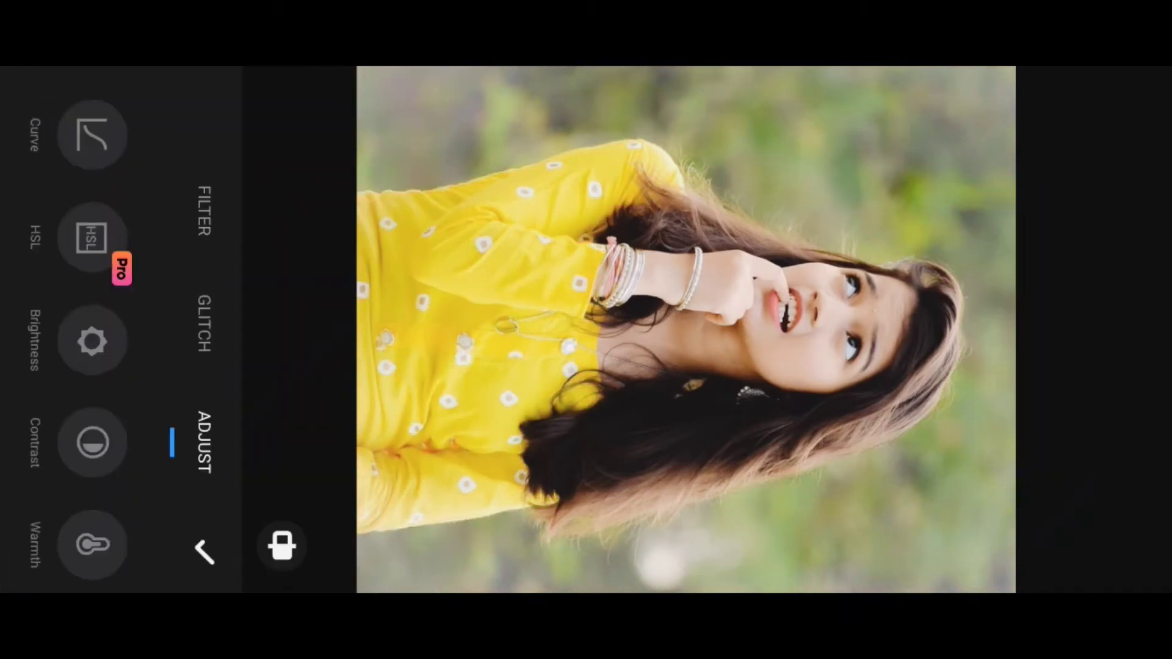
Close the tone adjustment tools and bring up the list of effect types
click(205, 552)
click(85, 274)
click(204, 550)
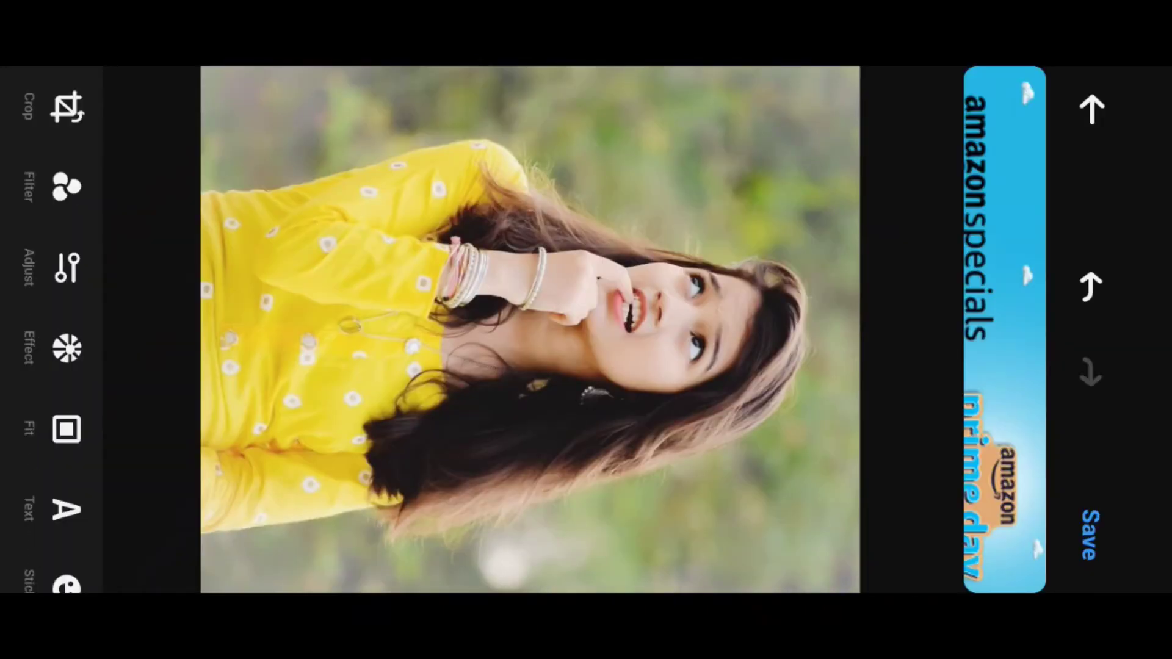
drag(61, 366, 53, 217)
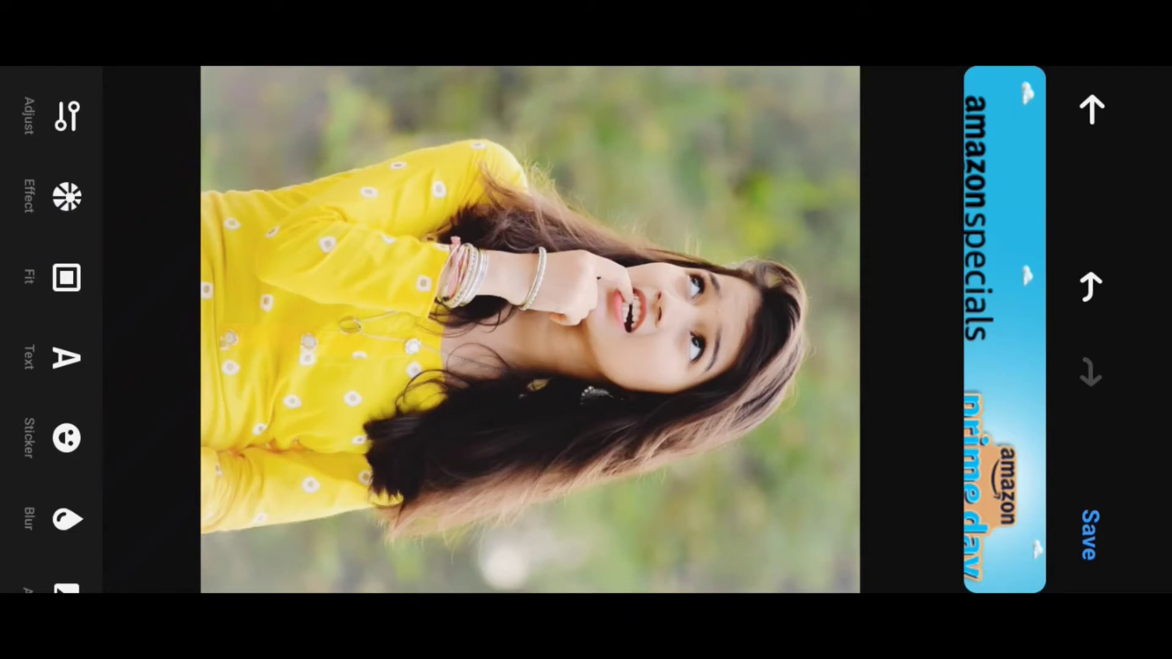
click(67, 196)
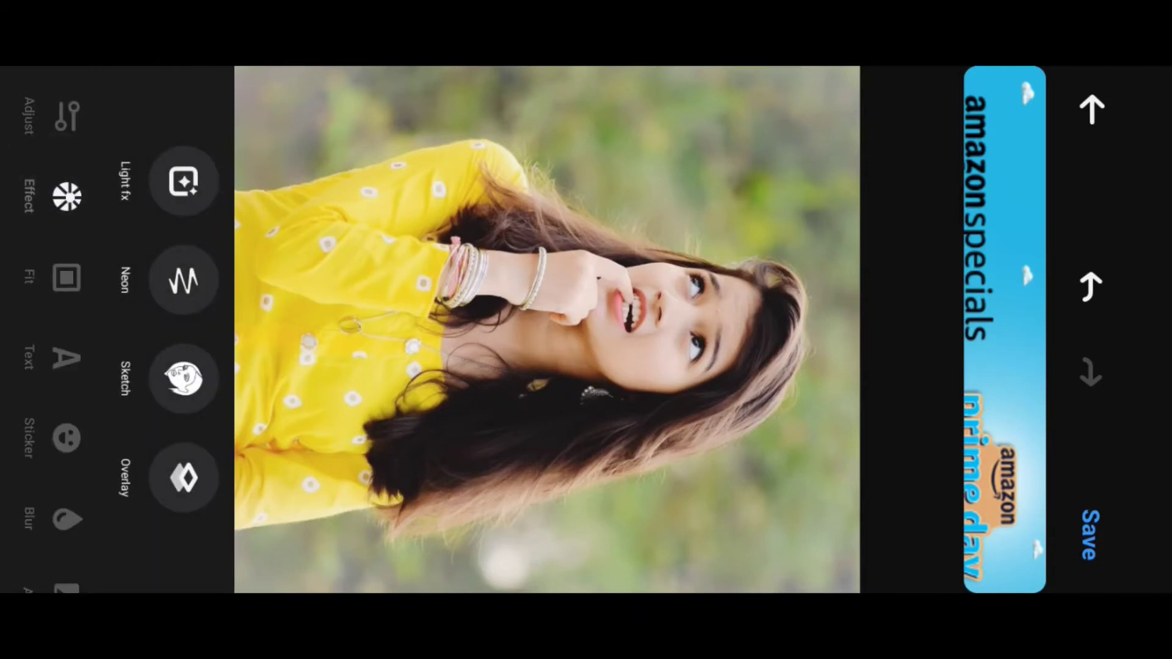
Try Halo presets HA1 and HA3 with Lighten blend, then discard the halo
click(183, 181)
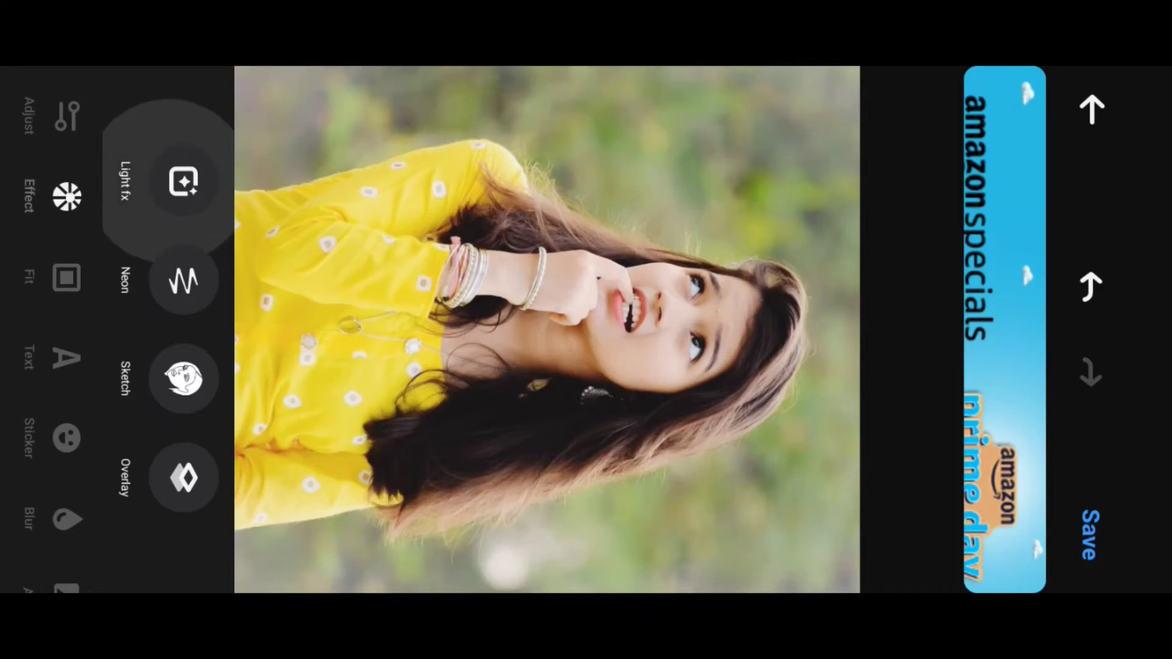
click(86, 321)
mouse_move(505, 361)
mouse_down()
mouse_move(678, 422)
mouse_move(401, 243)
mouse_up()
click(71, 515)
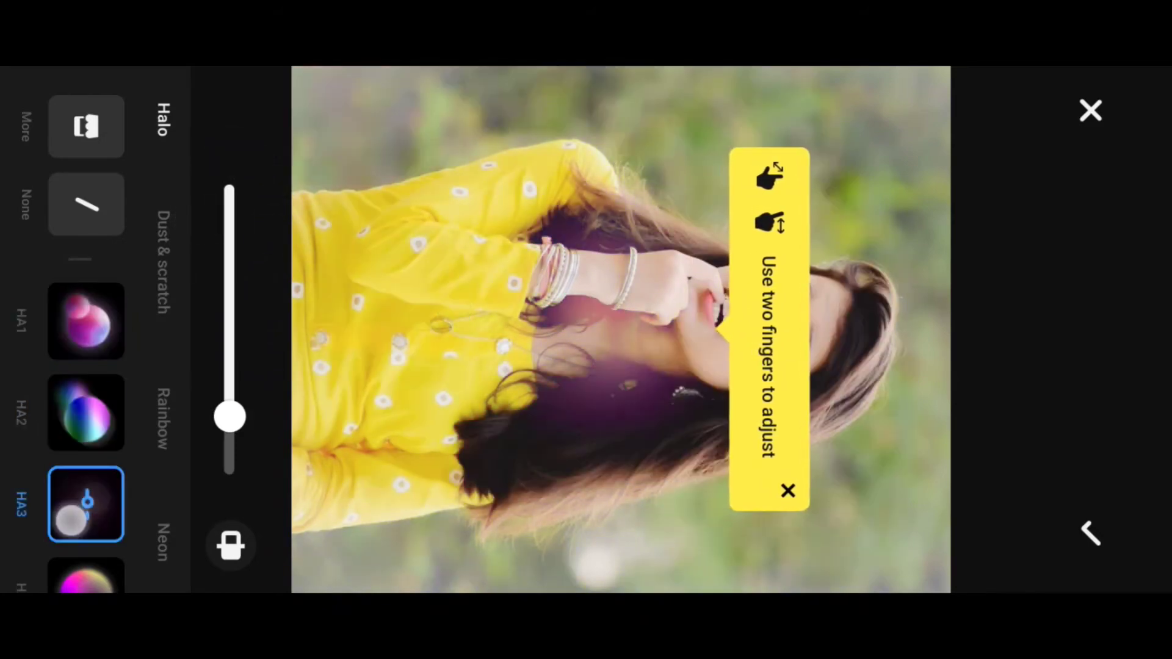
click(92, 214)
drag(89, 406, 91, 547)
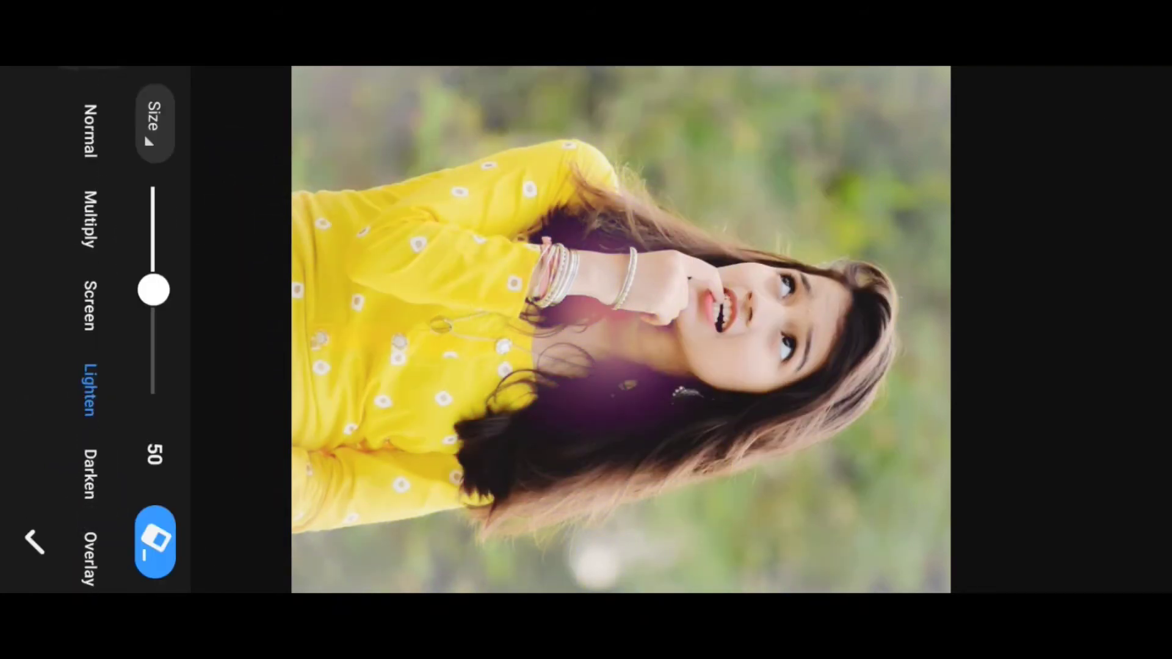
click(35, 542)
click(1125, 106)
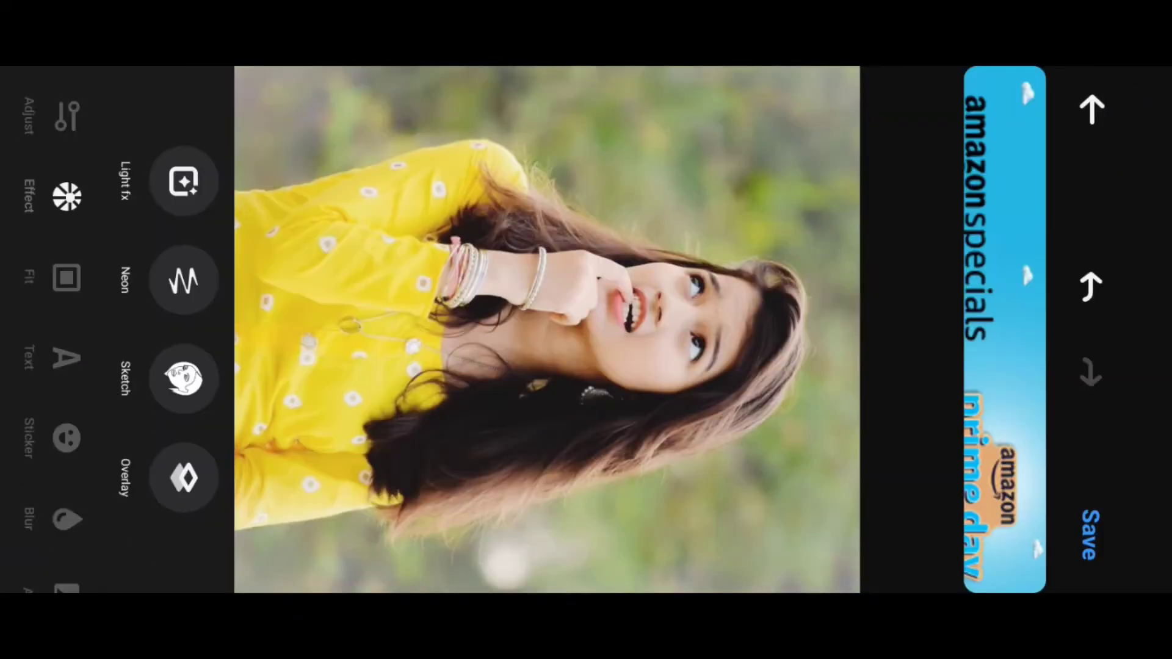
Try the pink, rainbow and yellow neon spirals, settling on the blue-and-purple SP3
click(184, 280)
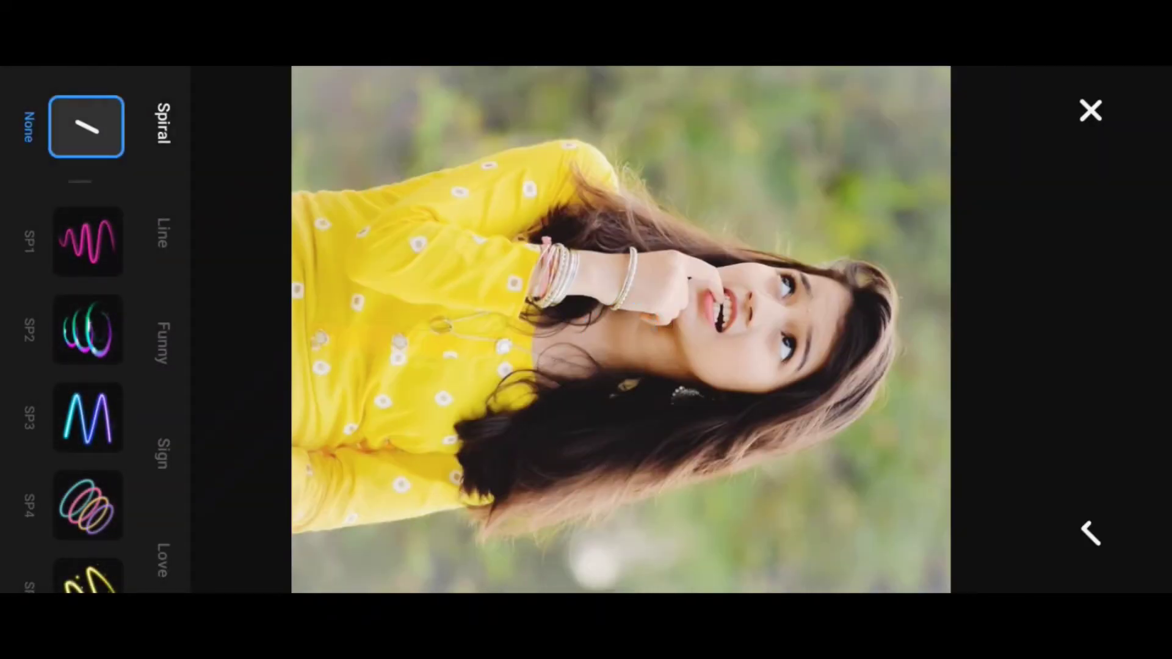
click(87, 241)
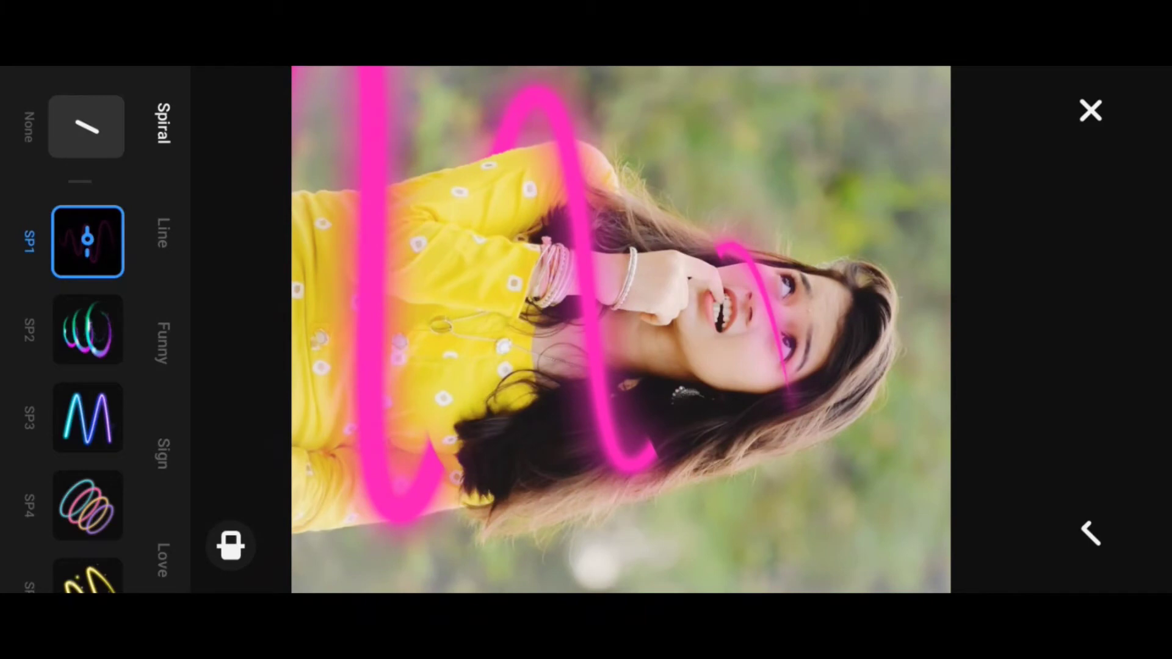
click(87, 329)
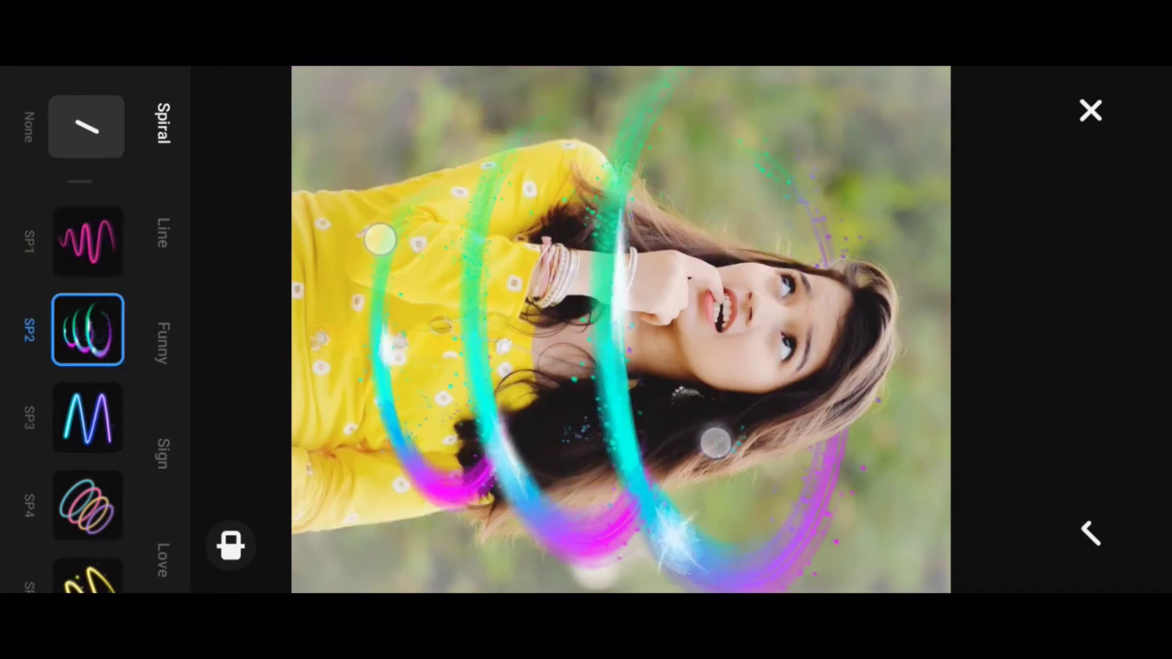
click(87, 418)
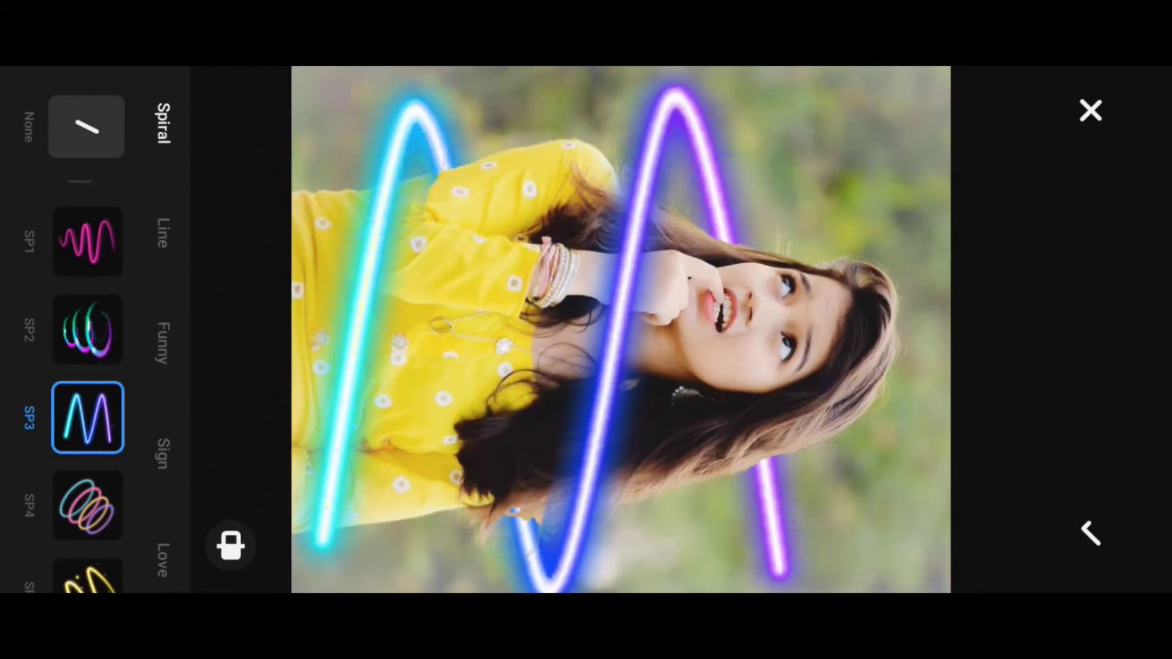
drag(1137, 436, 962, 408)
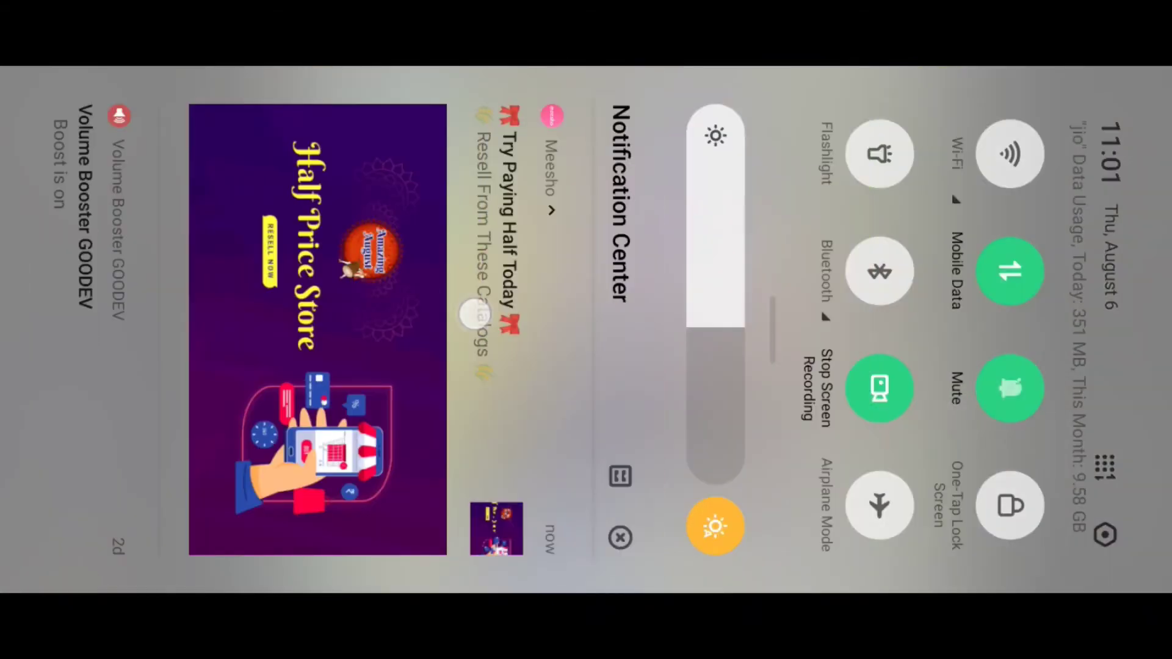
drag(473, 315, 738, 466)
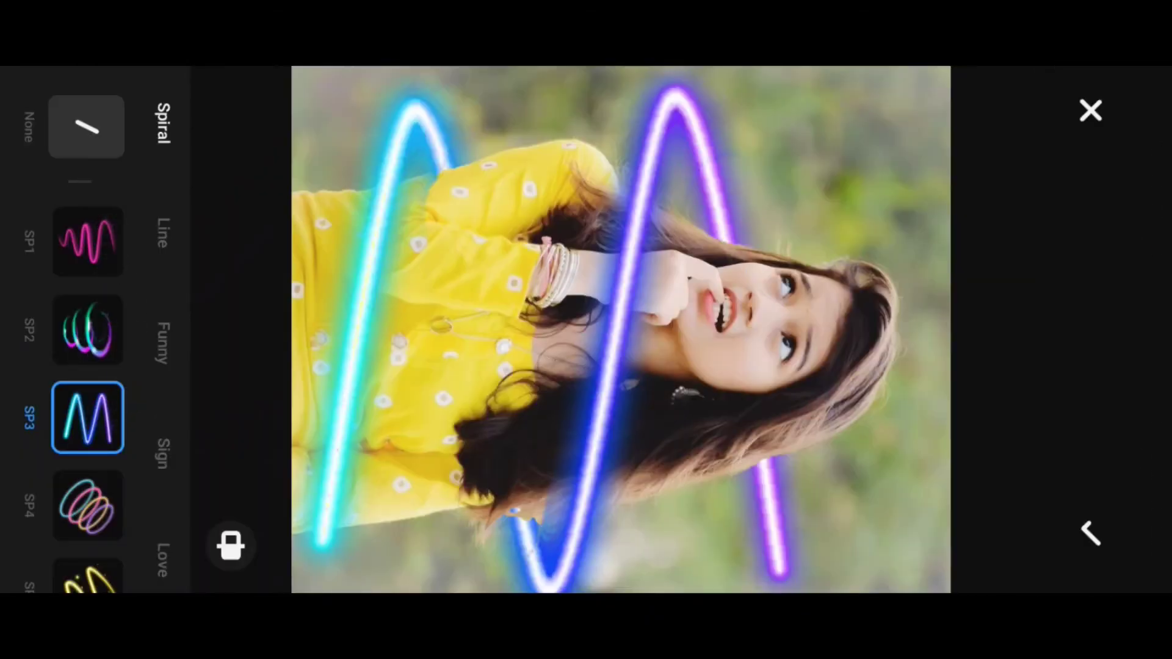
drag(76, 391, 74, 243)
click(86, 431)
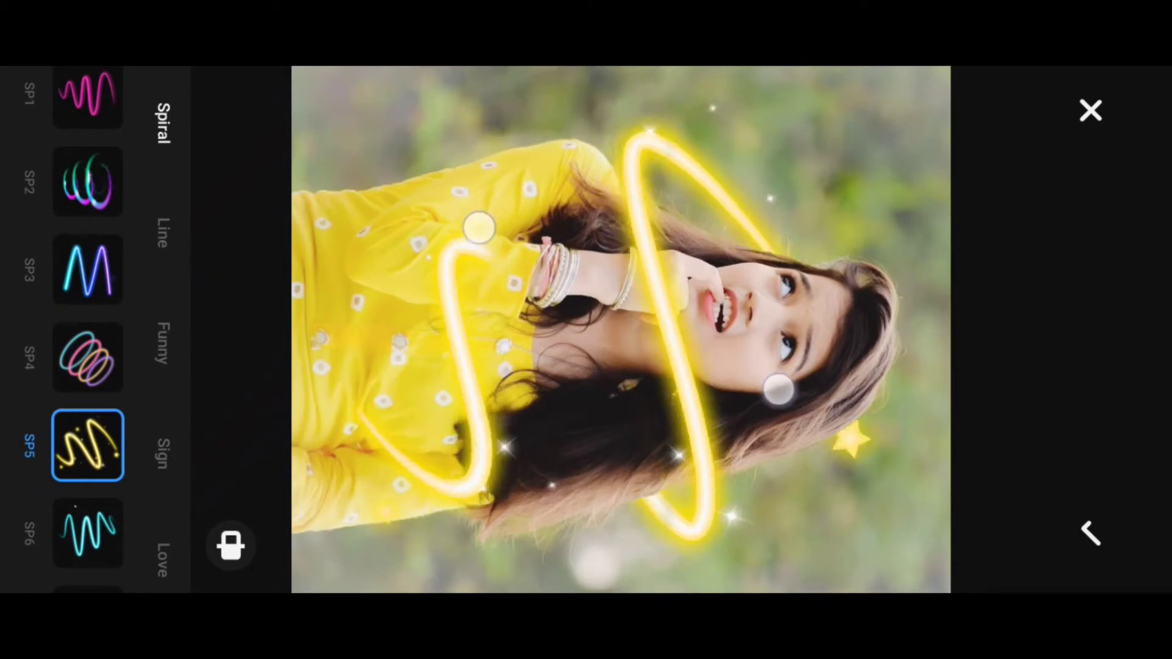
click(87, 269)
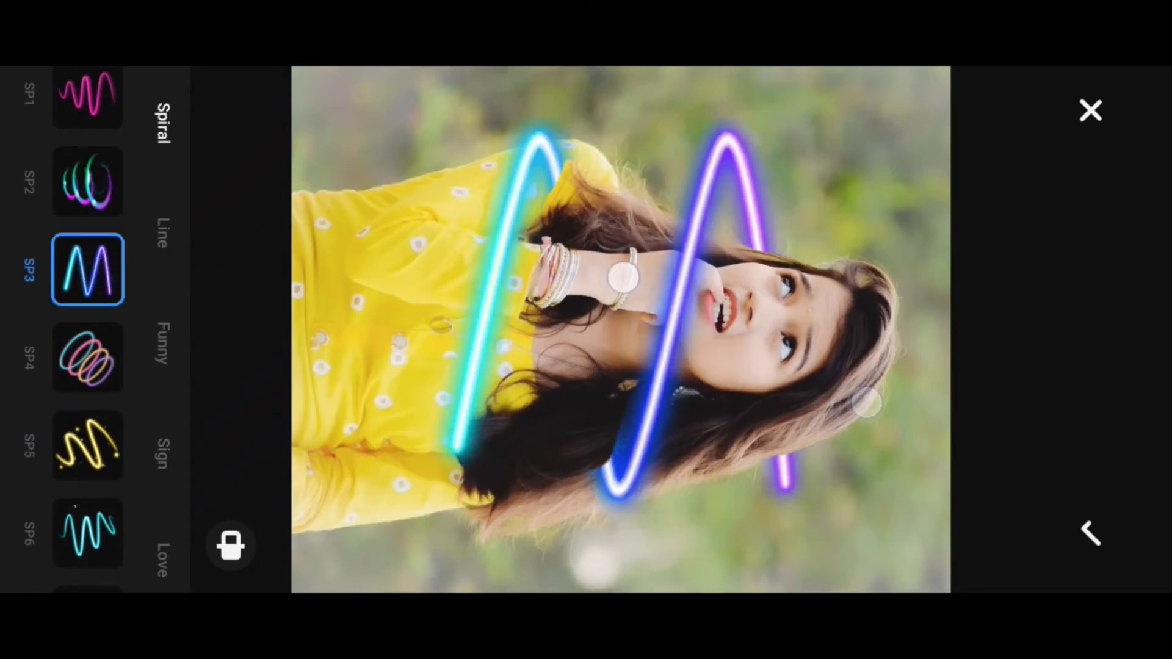
Resize and position the blue-and-purple spiral around her body and apply it
drag(848, 367, 675, 348)
mouse_move(363, 261)
mouse_down()
mouse_move(515, 269)
mouse_move(397, 216)
mouse_up()
drag(675, 348, 750, 373)
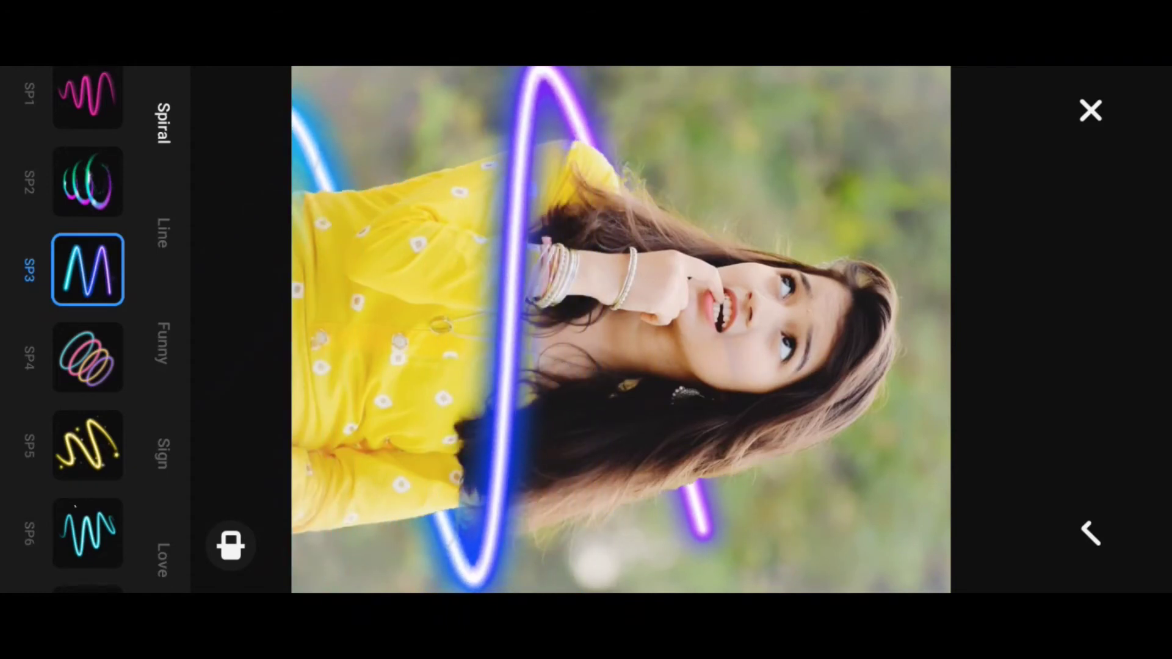
click(1090, 532)
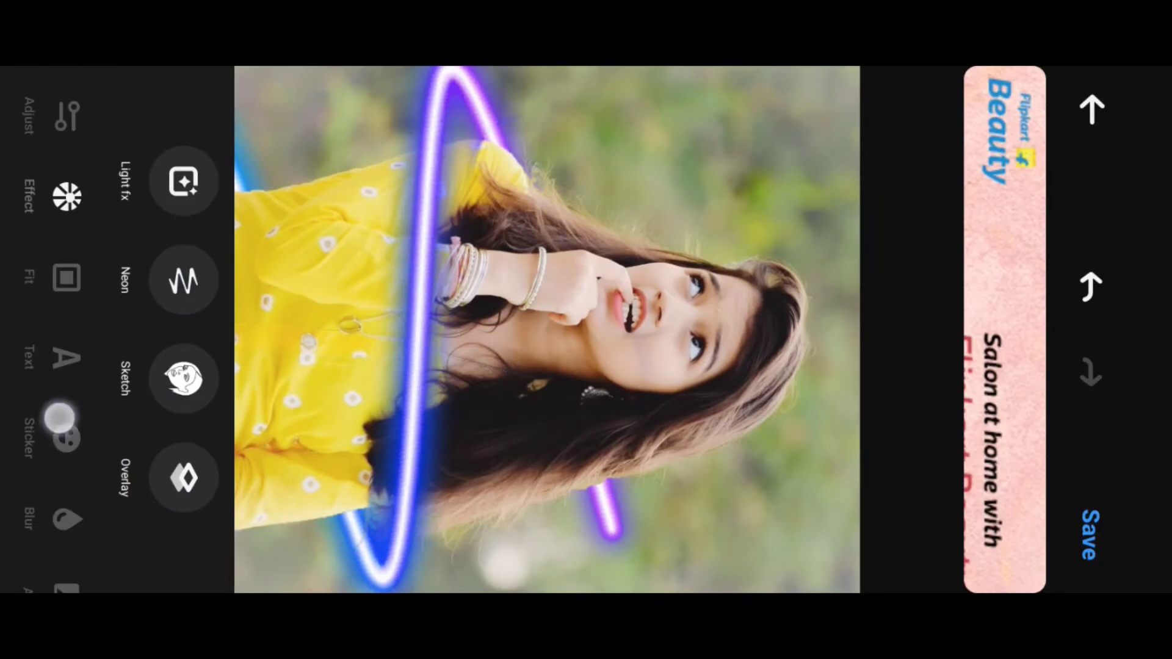
drag(59, 418, 61, 361)
click(55, 234)
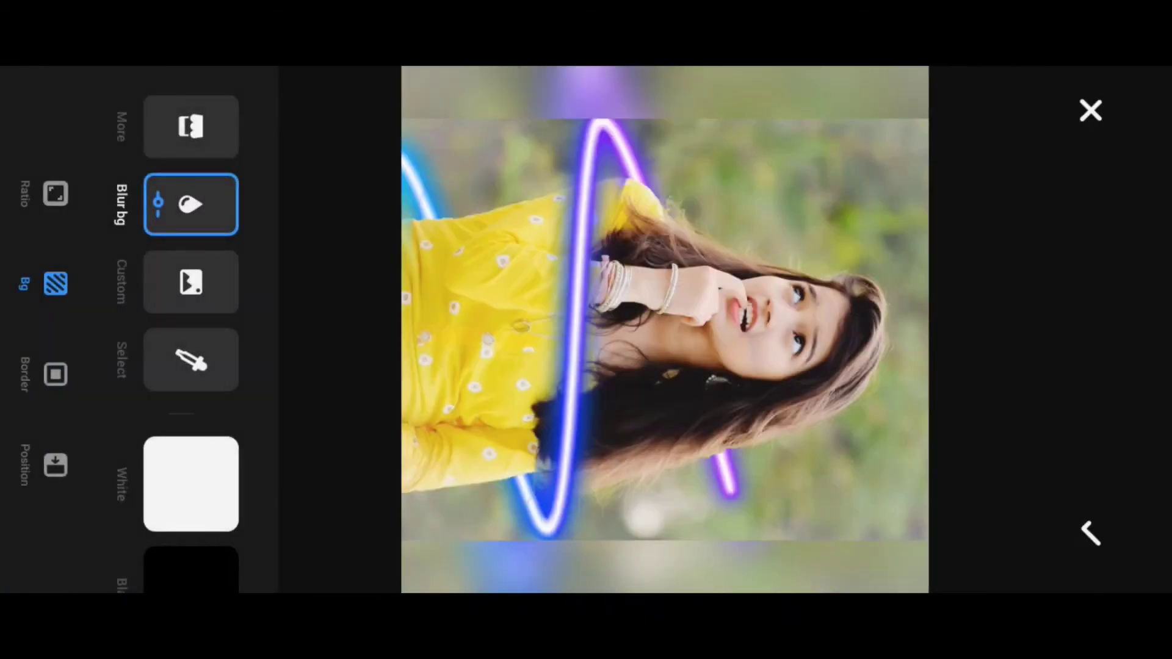
mouse_move(190, 463)
mouse_down()
mouse_move(191, 256)
mouse_move(160, 194)
mouse_move(173, 220)
mouse_up()
click(183, 292)
click(188, 411)
click(177, 366)
click(177, 366)
drag(186, 485, 193, 338)
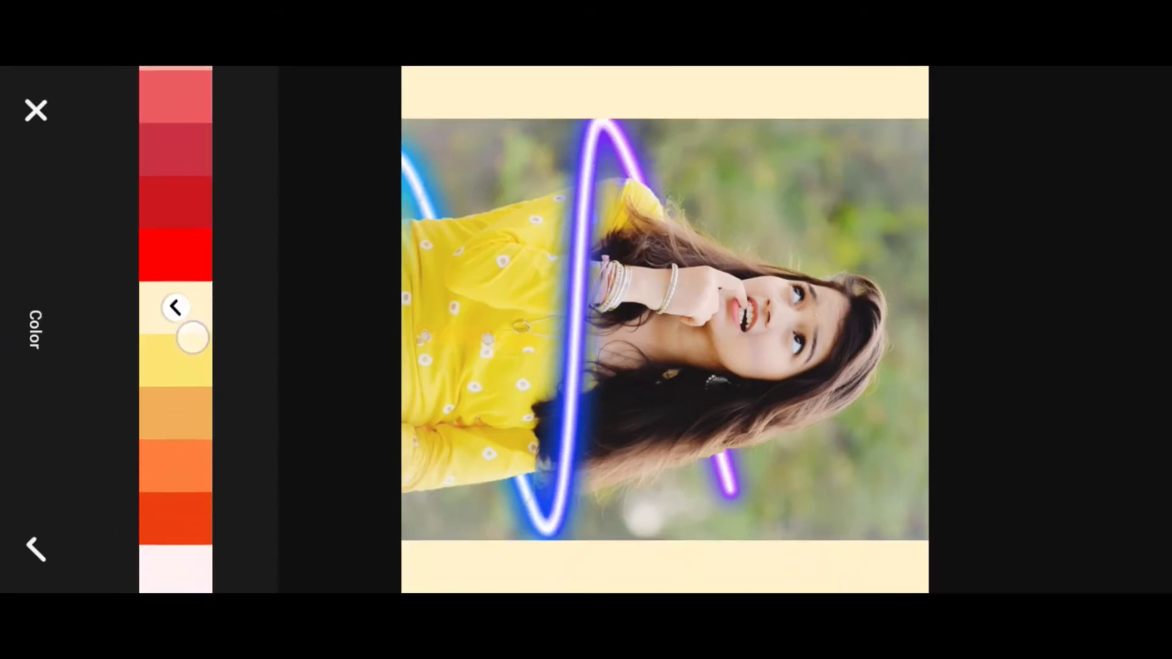
drag(184, 458, 183, 152)
click(36, 111)
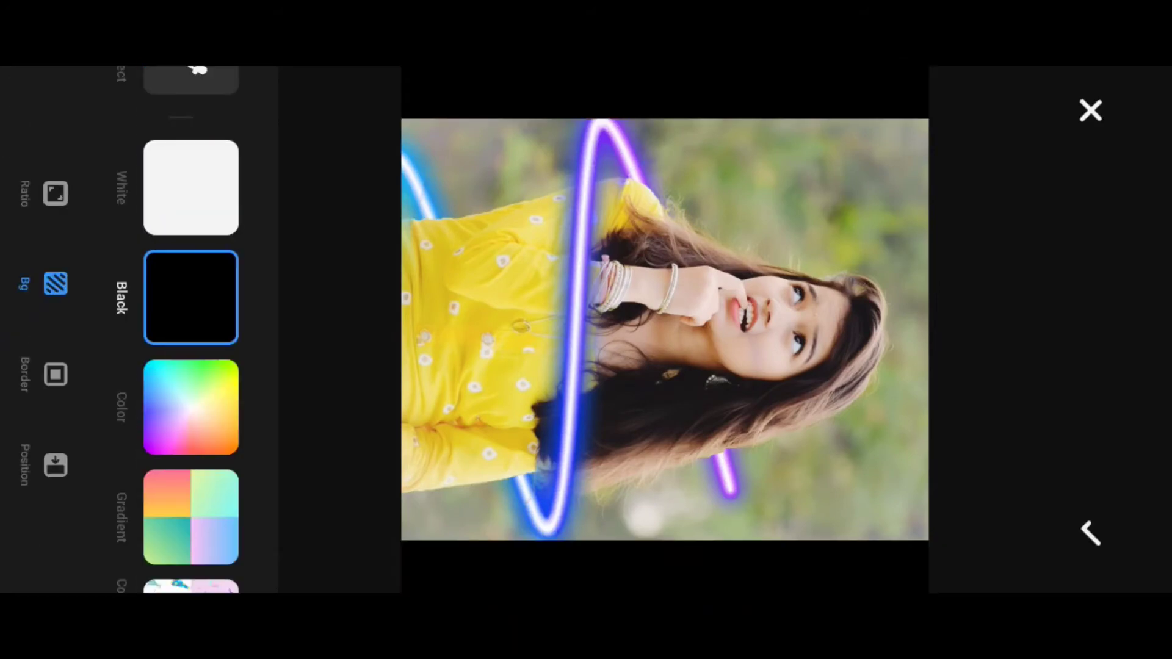
click(1090, 110)
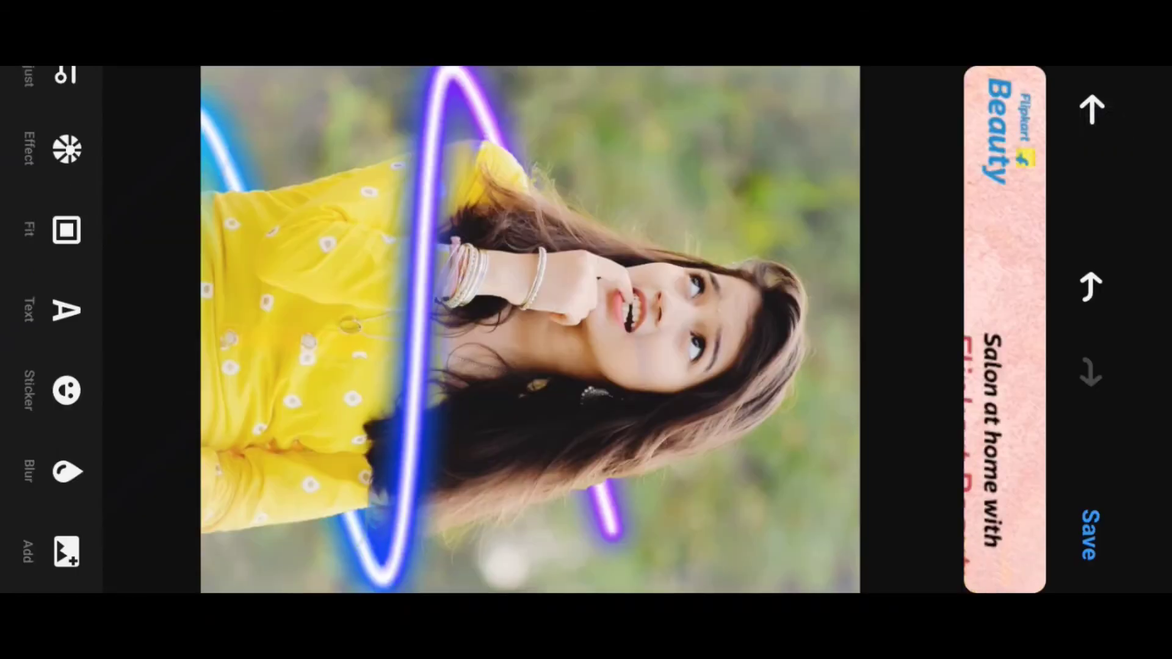
drag(61, 366, 61, 275)
click(66, 218)
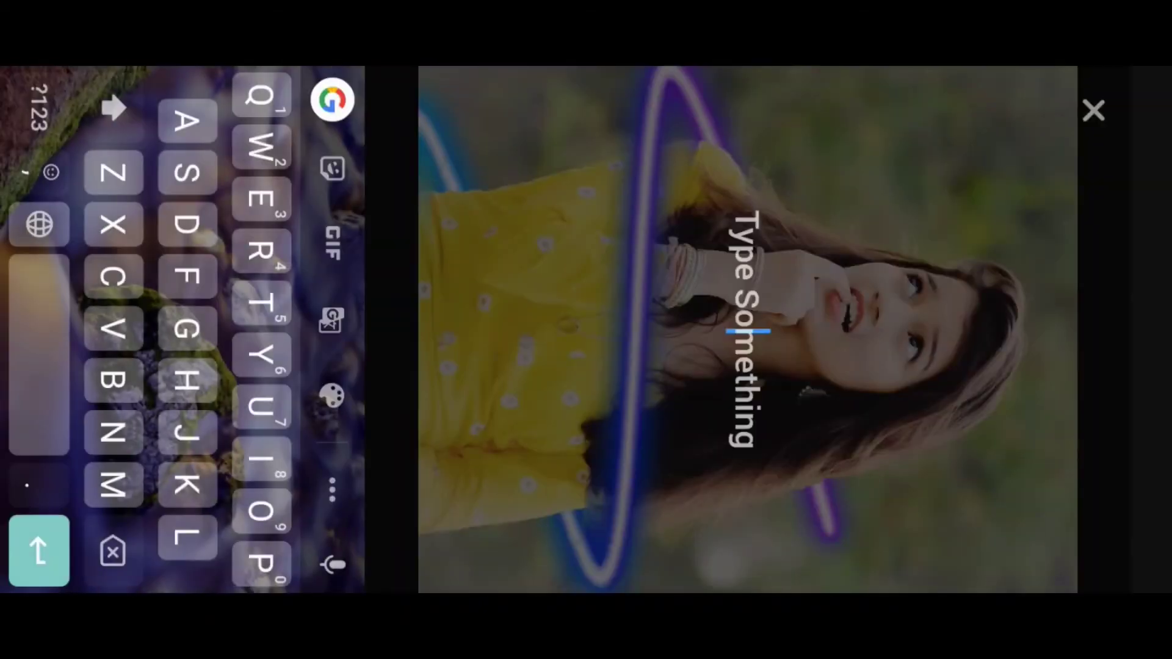
text(Hdufjc)
click(1106, 523)
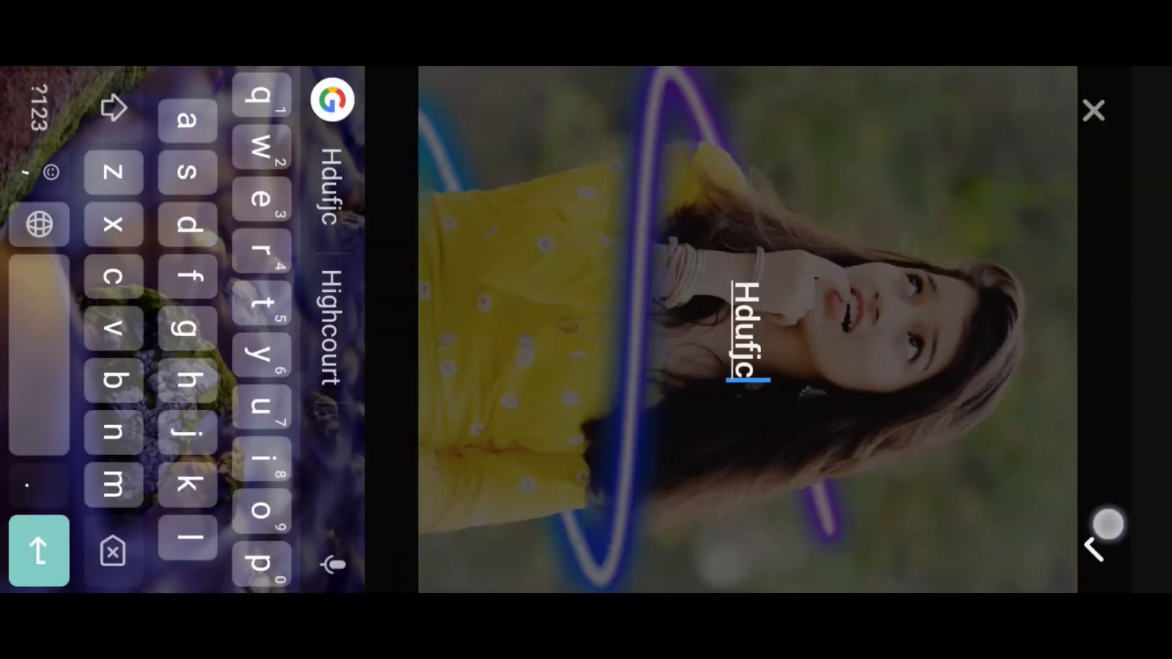
drag(540, 317, 811, 517)
click(830, 473)
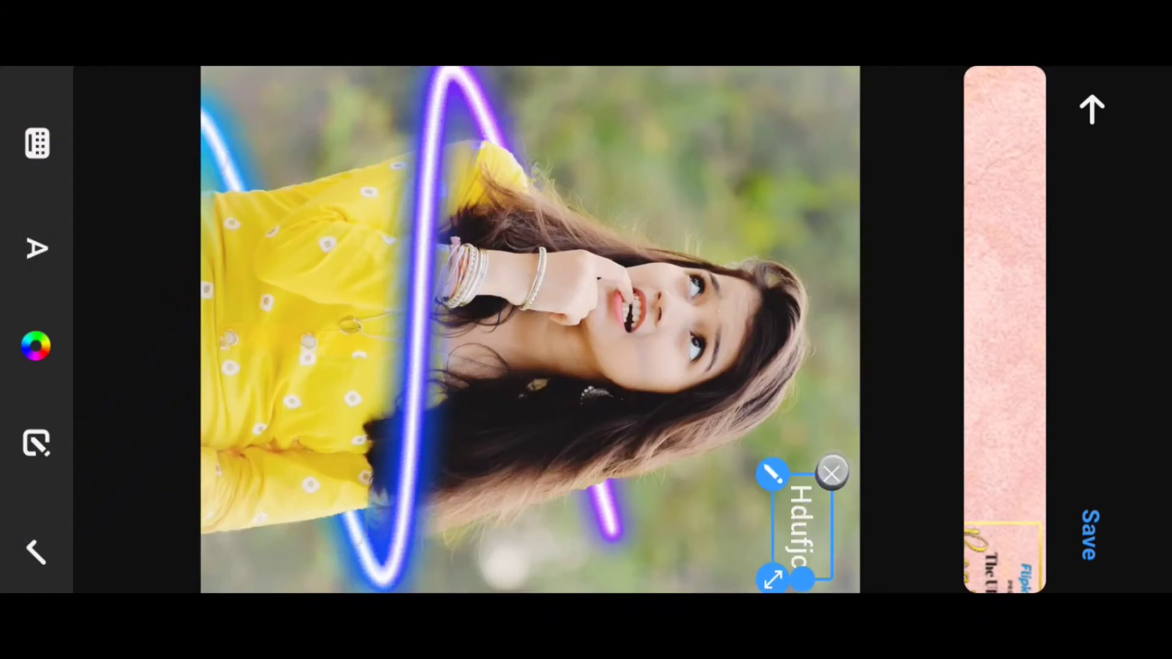
Browse the sticker collection and the emoji sticker pack
drag(47, 470, 47, 415)
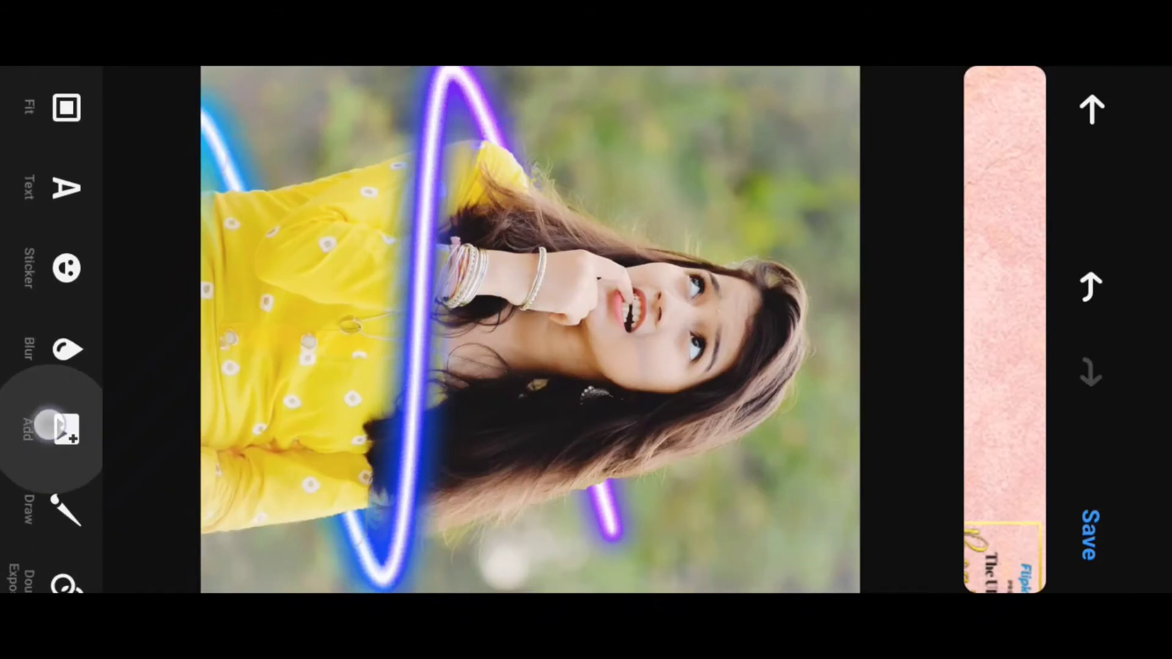
click(40, 250)
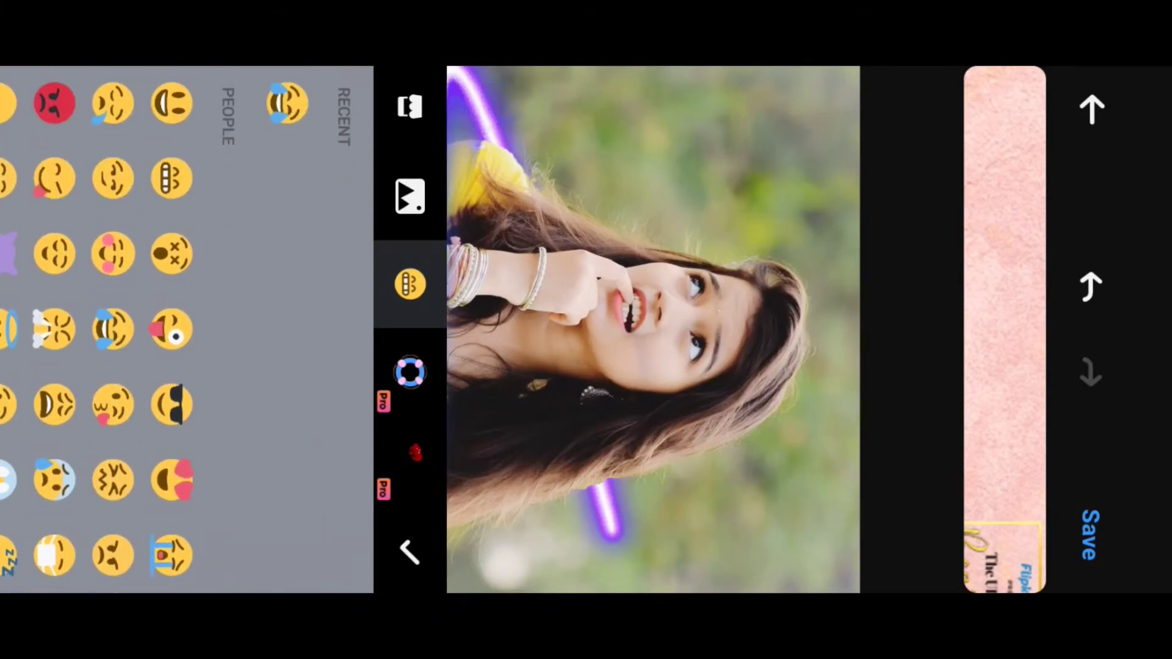
drag(122, 301, 121, 252)
scroll(183, 329, down, 10)
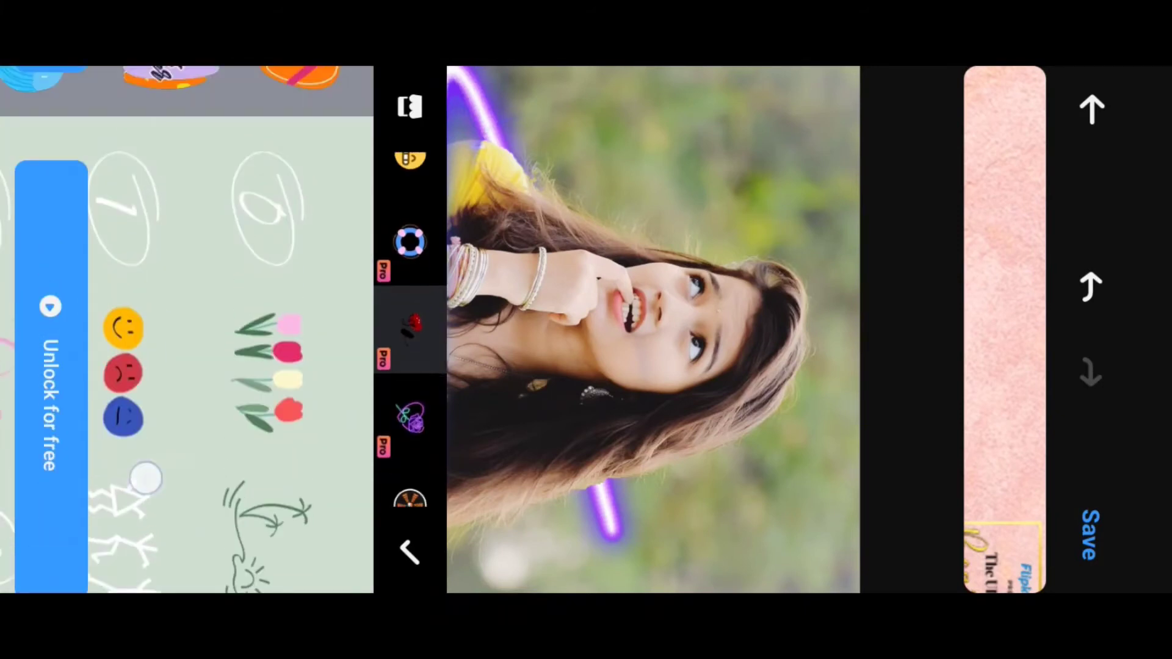
scroll(144, 473, up, 5)
drag(234, 403, 342, 402)
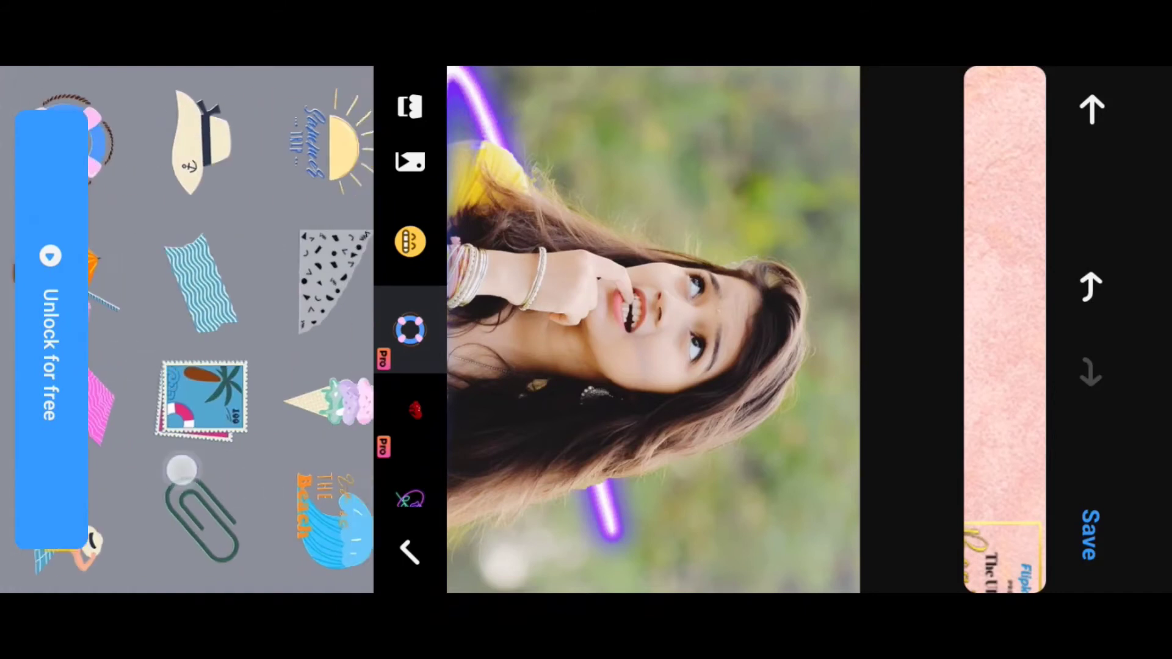
mouse_move(269, 489)
mouse_down()
mouse_move(161, 391)
mouse_move(74, 391)
mouse_up()
drag(183, 390, 91, 391)
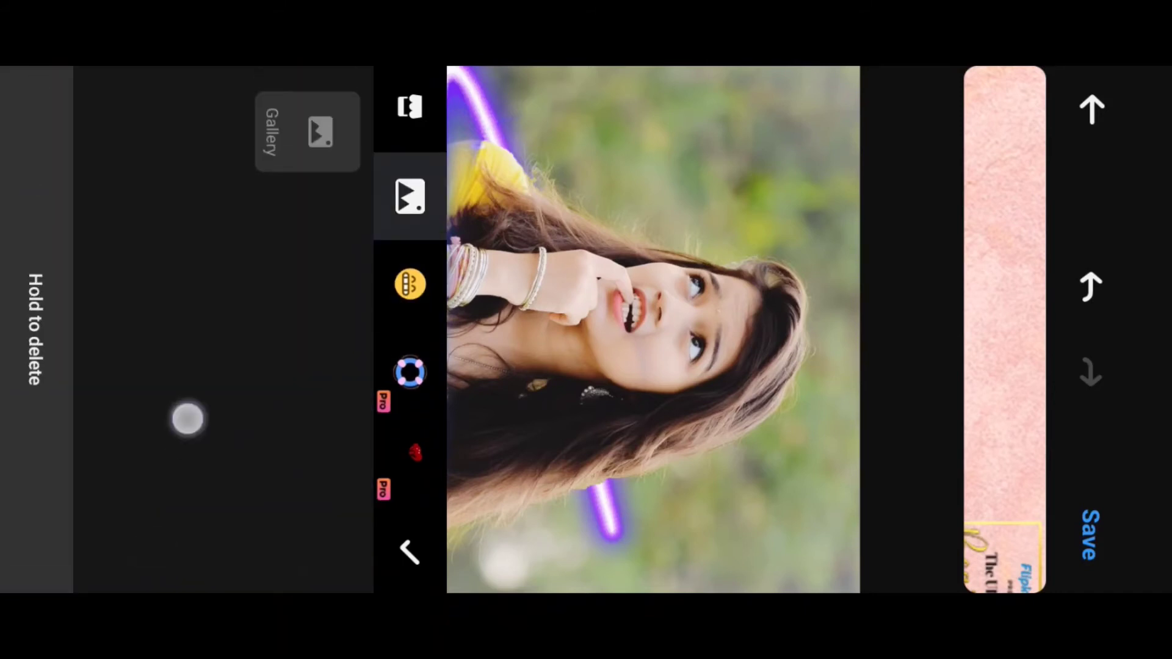
drag(186, 419, 293, 418)
Undo the purple neon stroke and close the emoji panel back to the main tools
click(1092, 110)
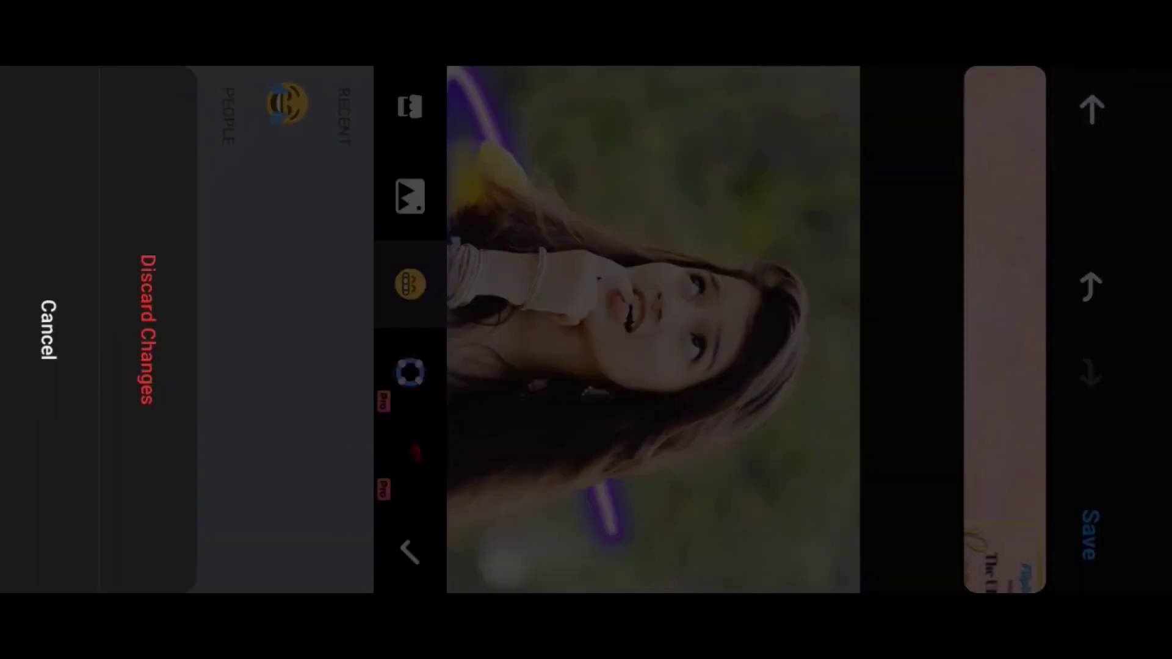
click(47, 327)
click(1090, 286)
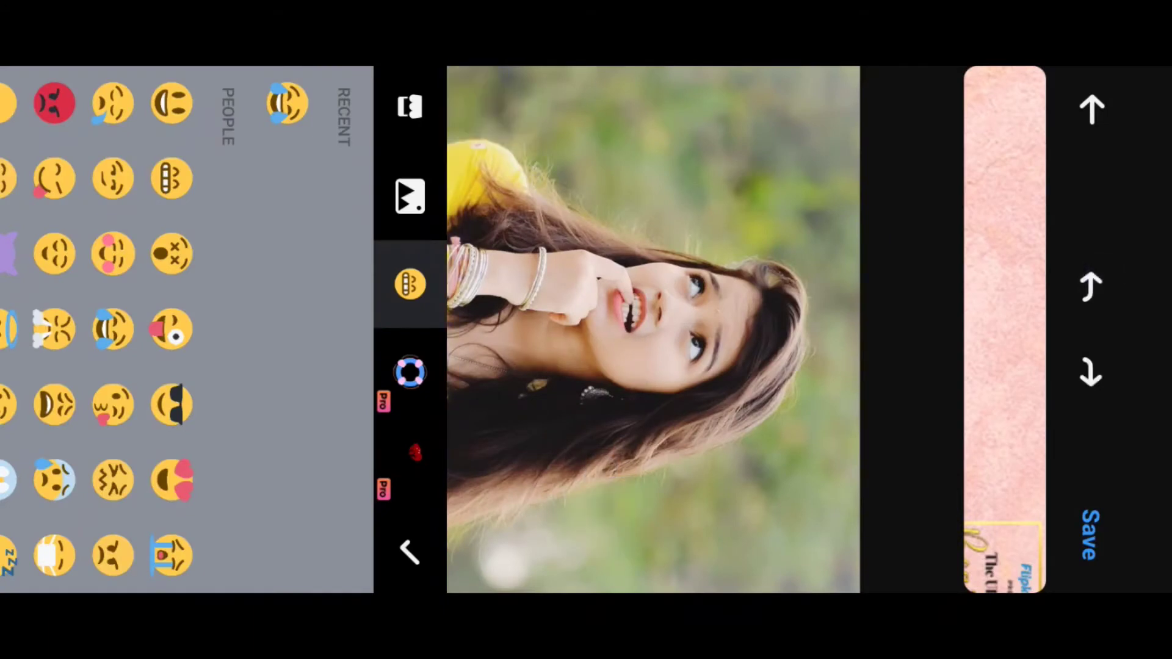
click(409, 552)
drag(24, 495, 21, 223)
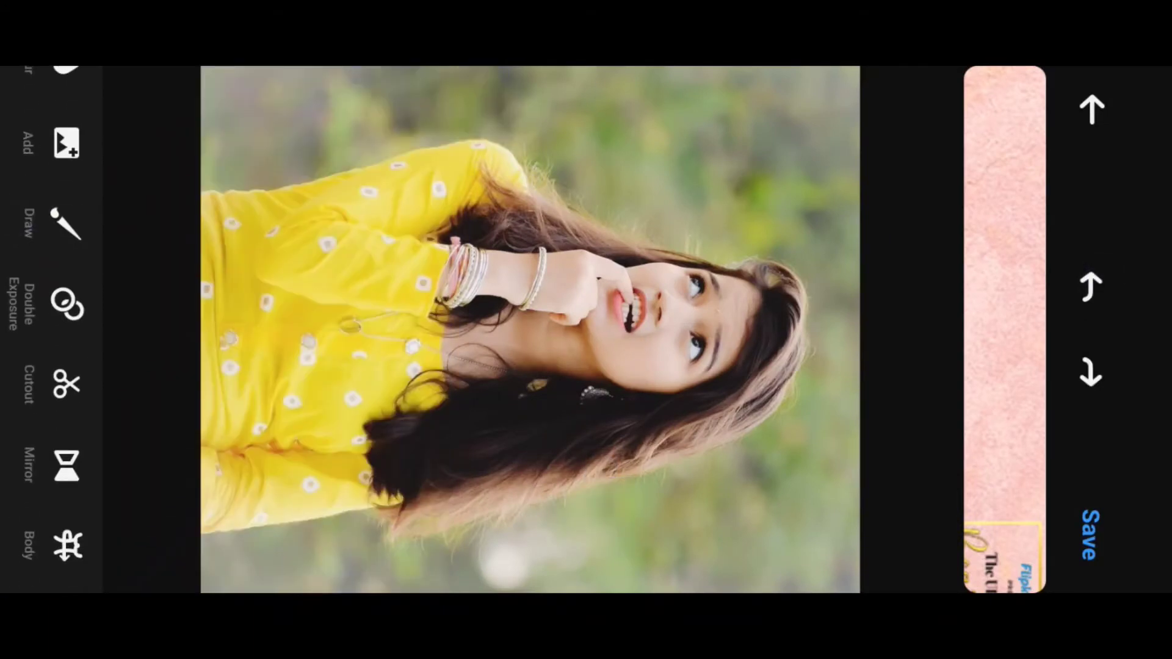
drag(33, 305, 45, 437)
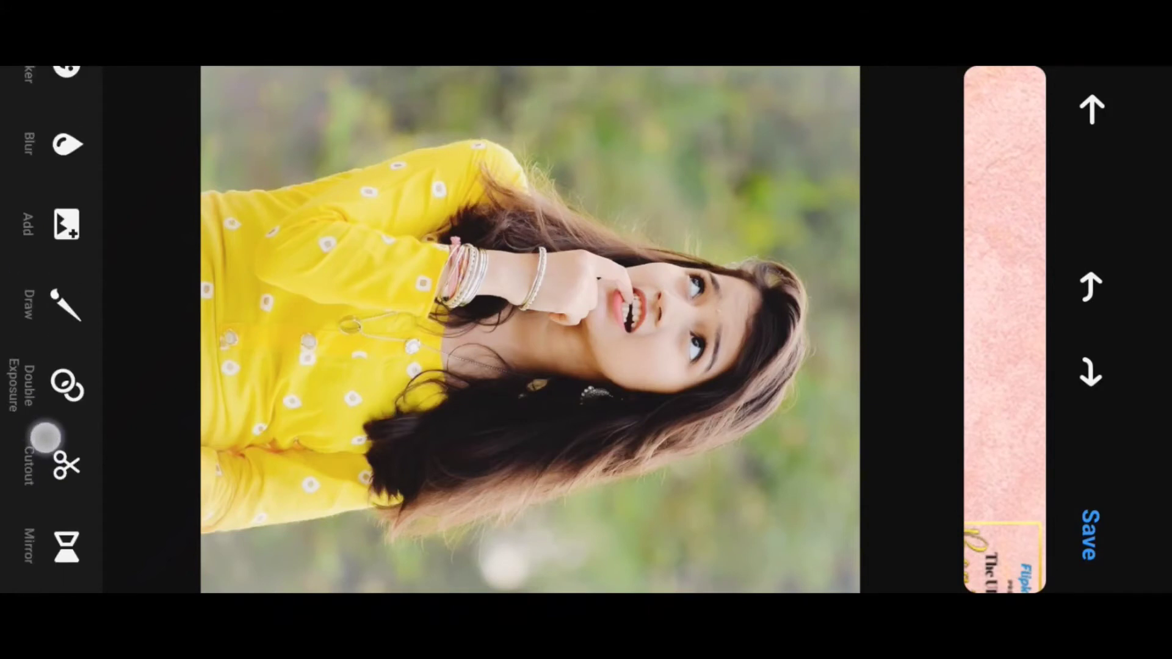
drag(41, 390, 39, 520)
click(53, 315)
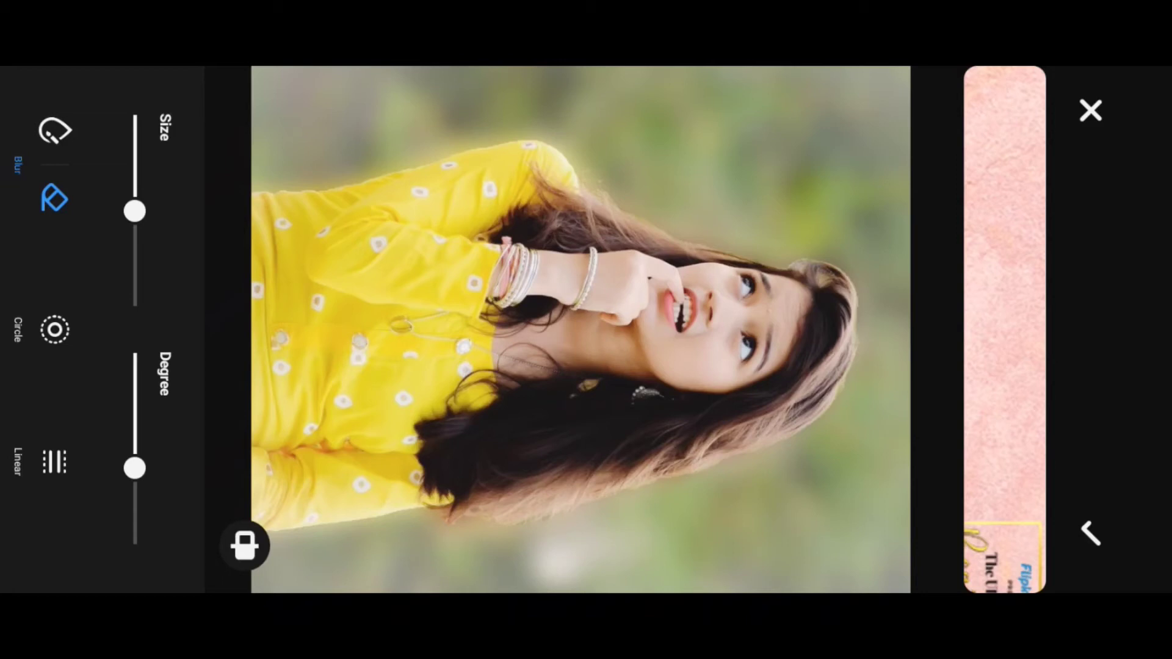
click(244, 545)
click(245, 545)
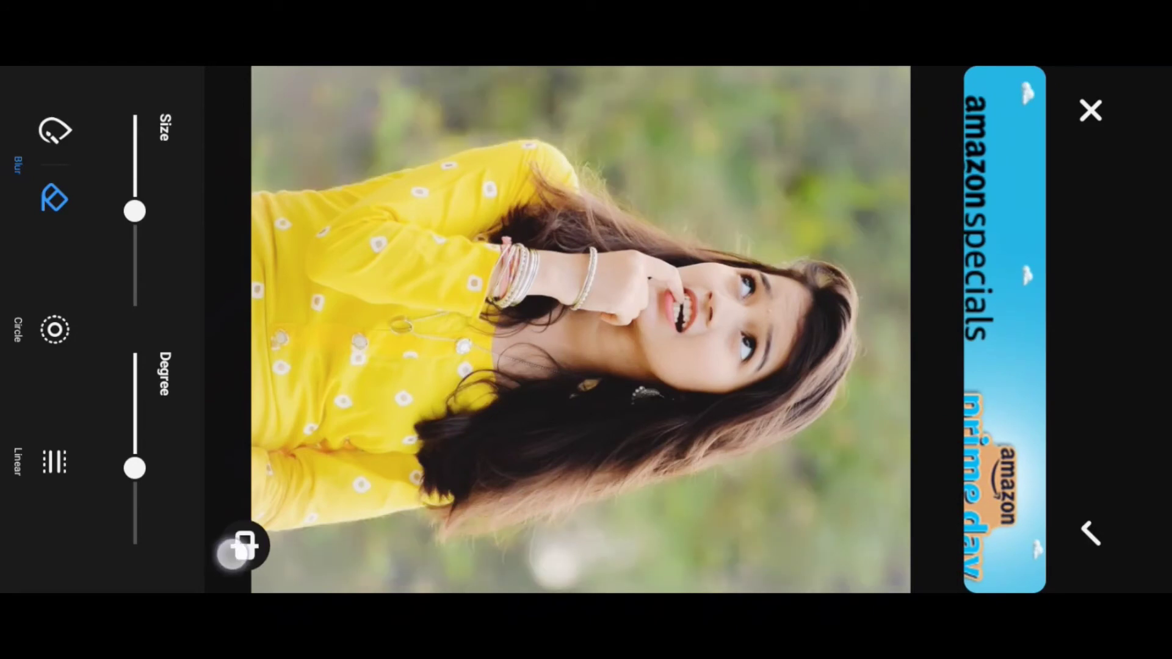
mouse_move(125, 473)
mouse_down()
mouse_move(100, 421)
mouse_move(55, 410)
mouse_up()
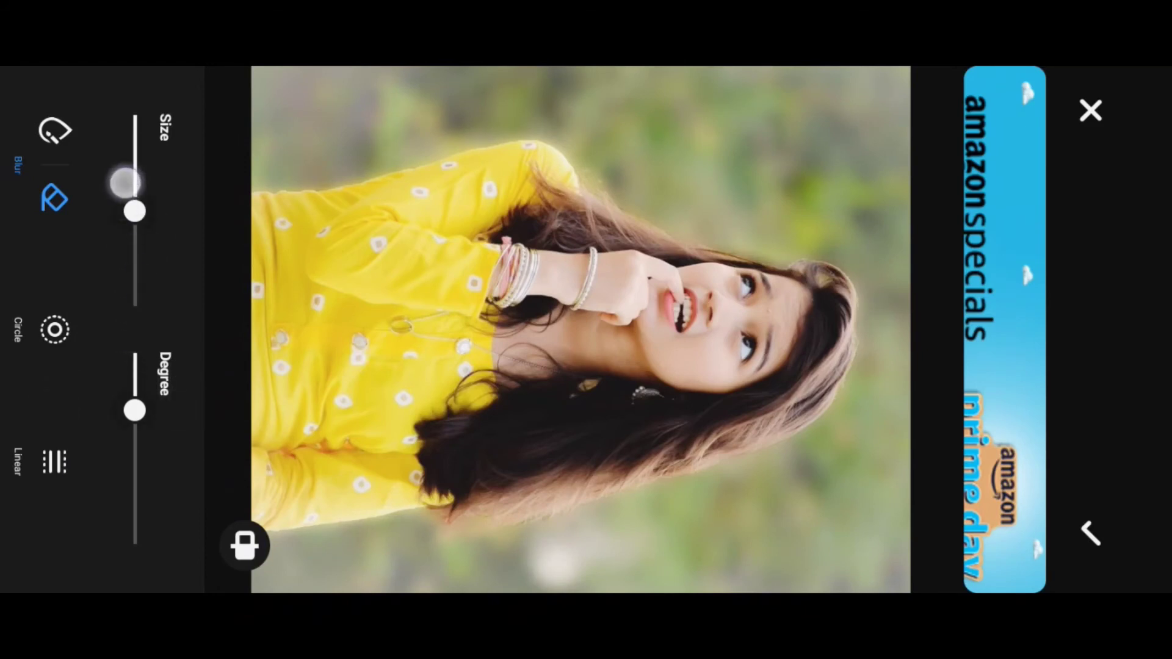
drag(153, 221, 86, 204)
Exit blur unapplied, back out of the Add gallery, and show the Mosaic/Magic drawing options
click(1090, 534)
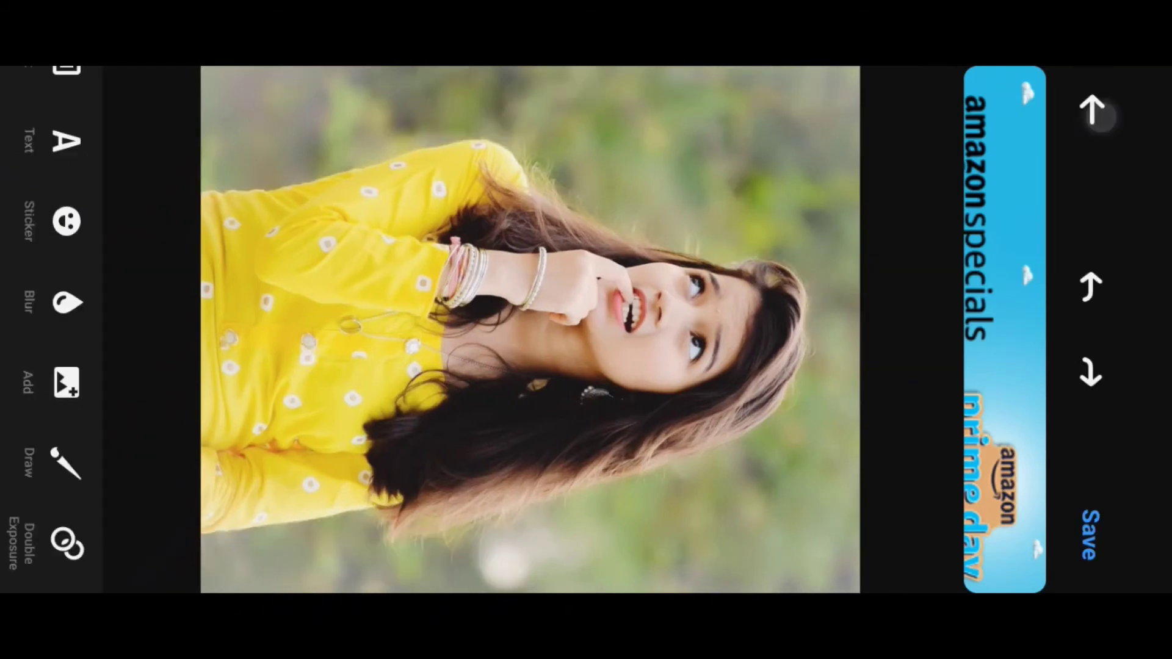
drag(43, 384, 34, 251)
click(66, 243)
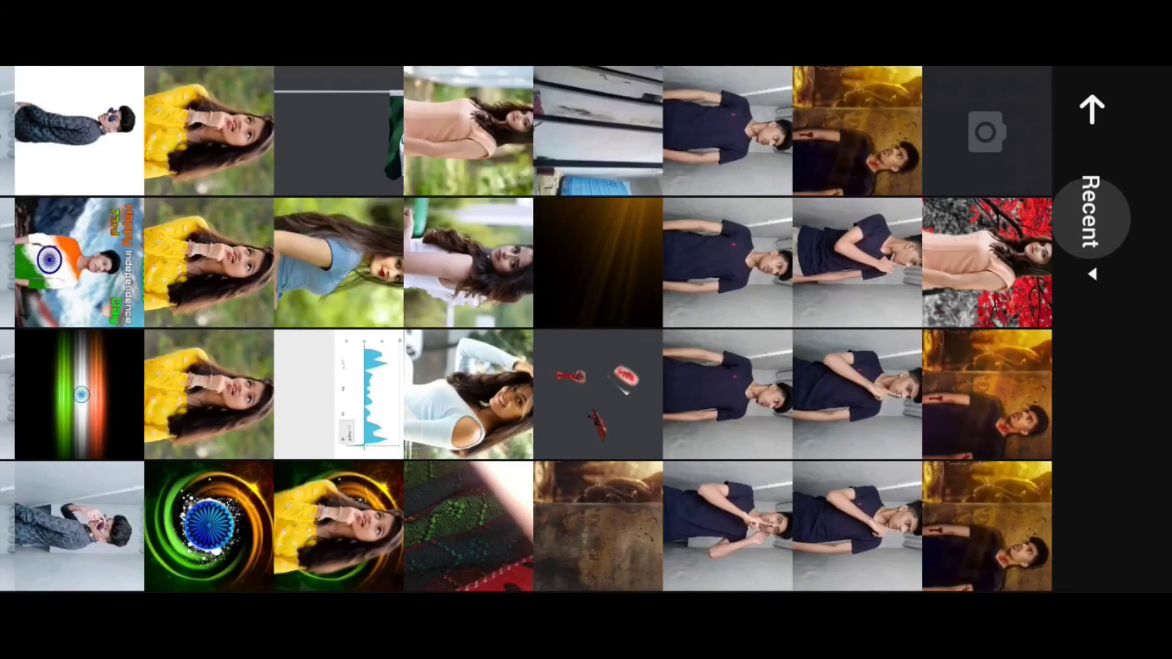
click(1091, 110)
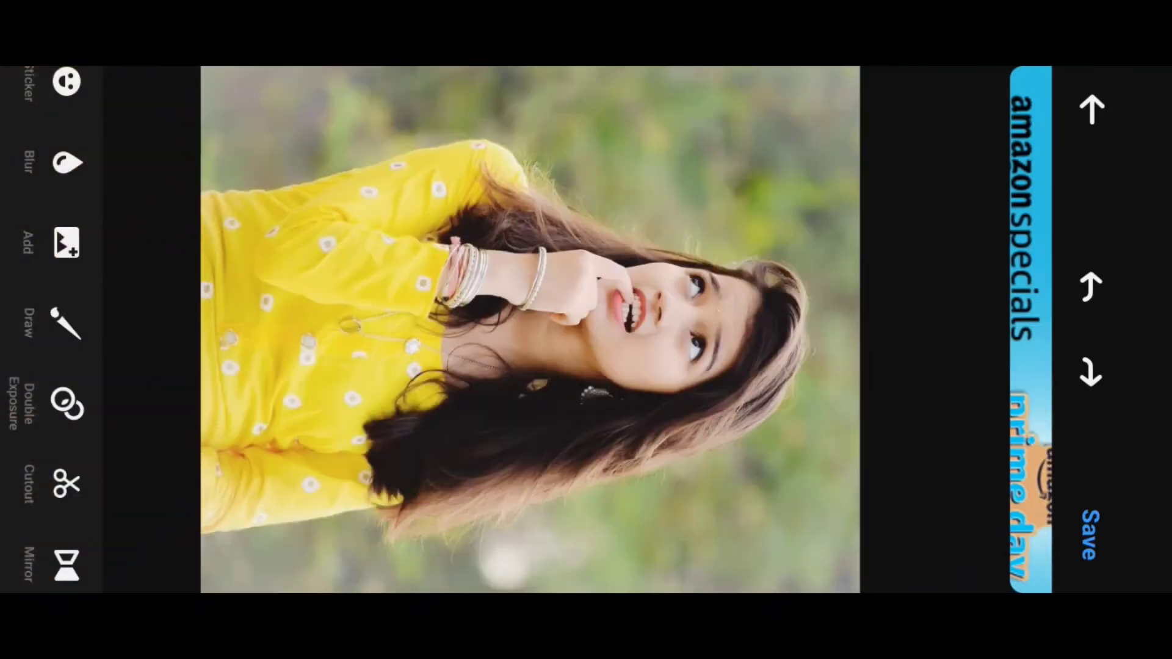
mouse_move(58, 522)
mouse_down()
mouse_move(58, 360)
mouse_move(58, 523)
mouse_up()
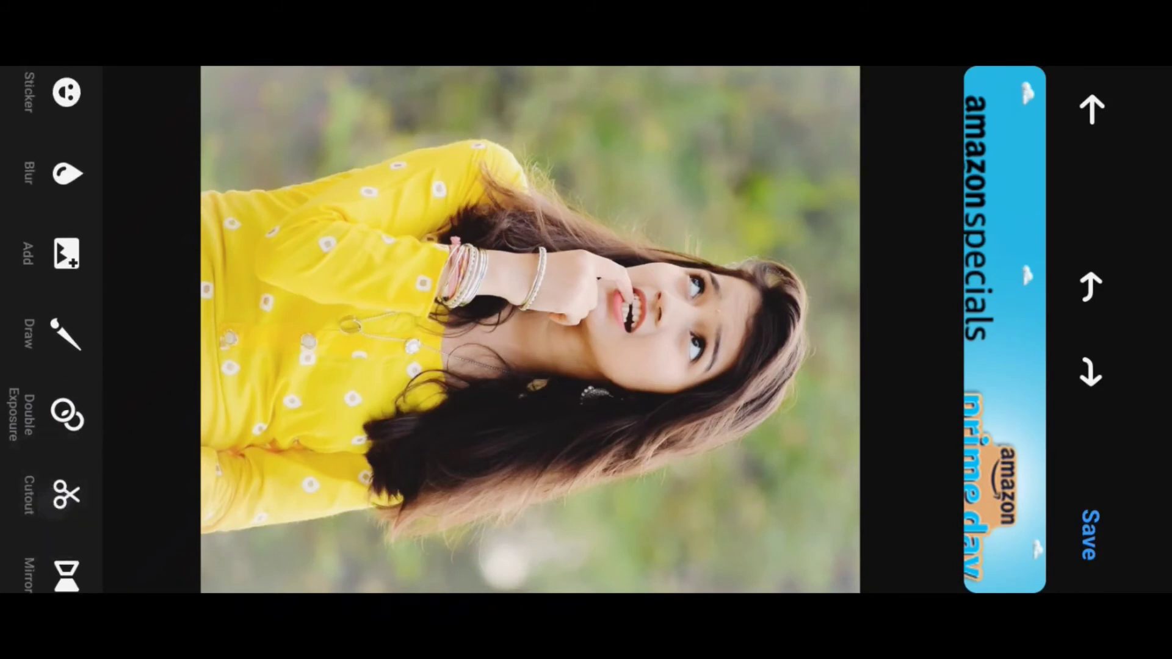
click(66, 332)
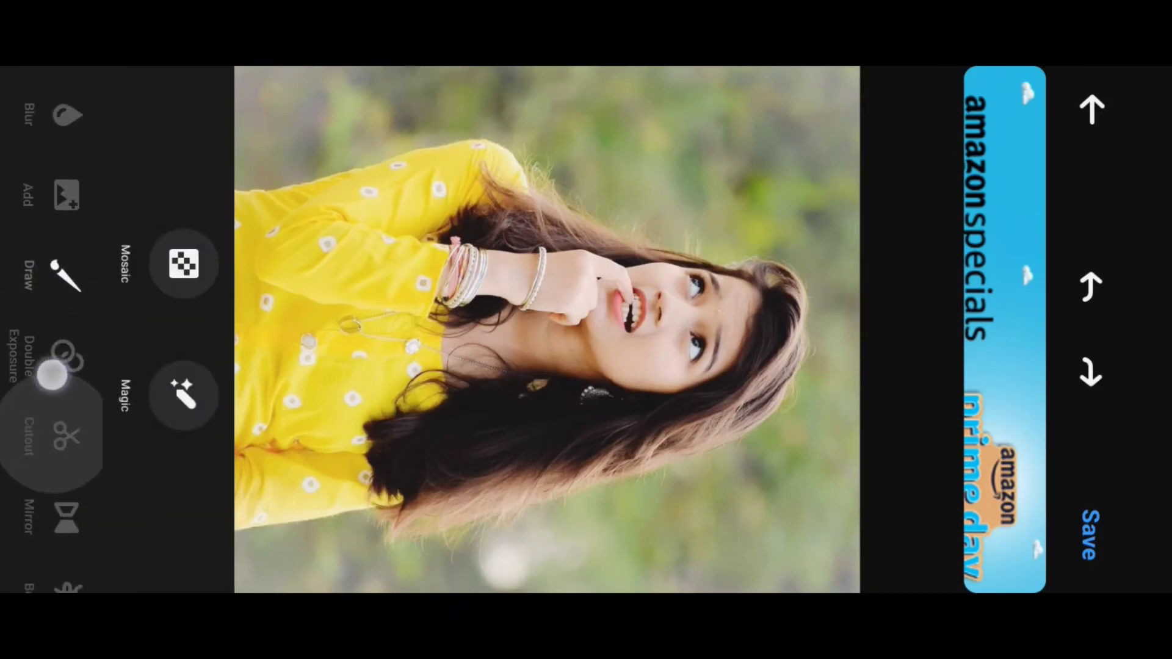
Try Double Exposure and close it without adding a blend photo
drag(52, 427, 53, 354)
click(52, 348)
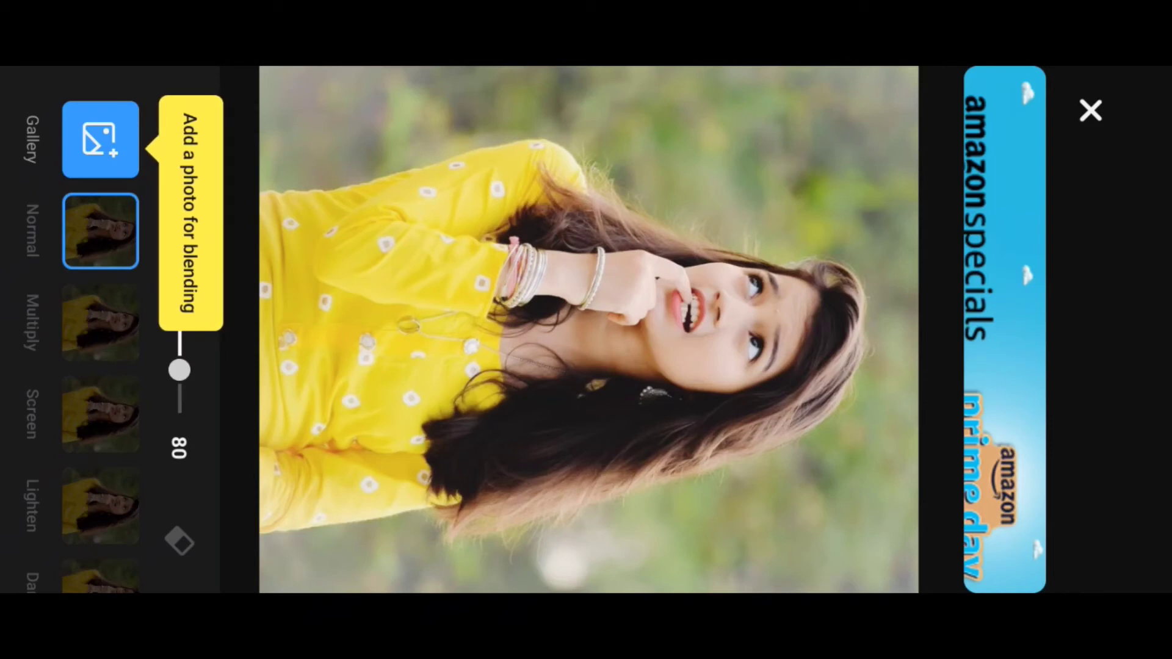
click(1090, 110)
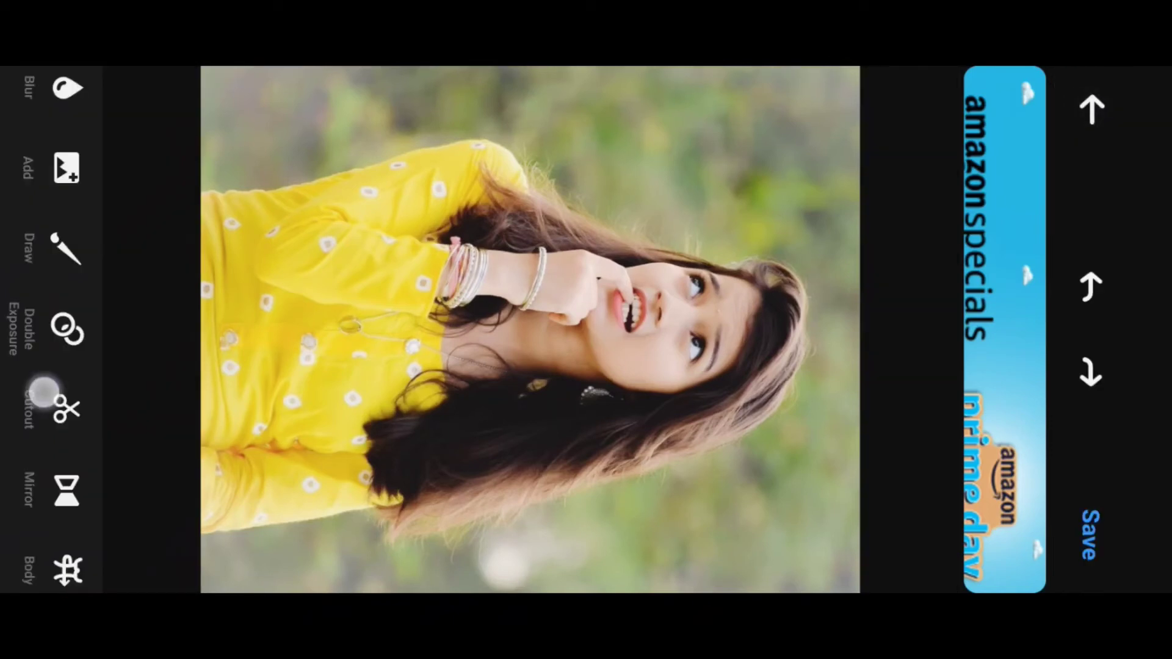
drag(42, 398, 24, 257)
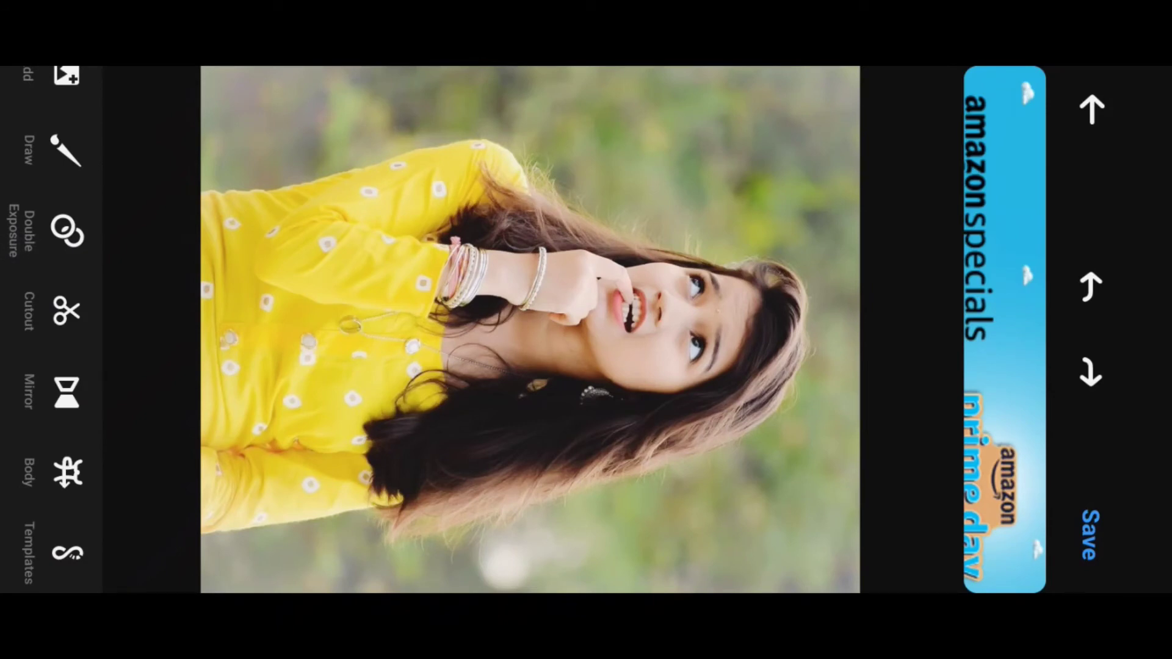
click(49, 324)
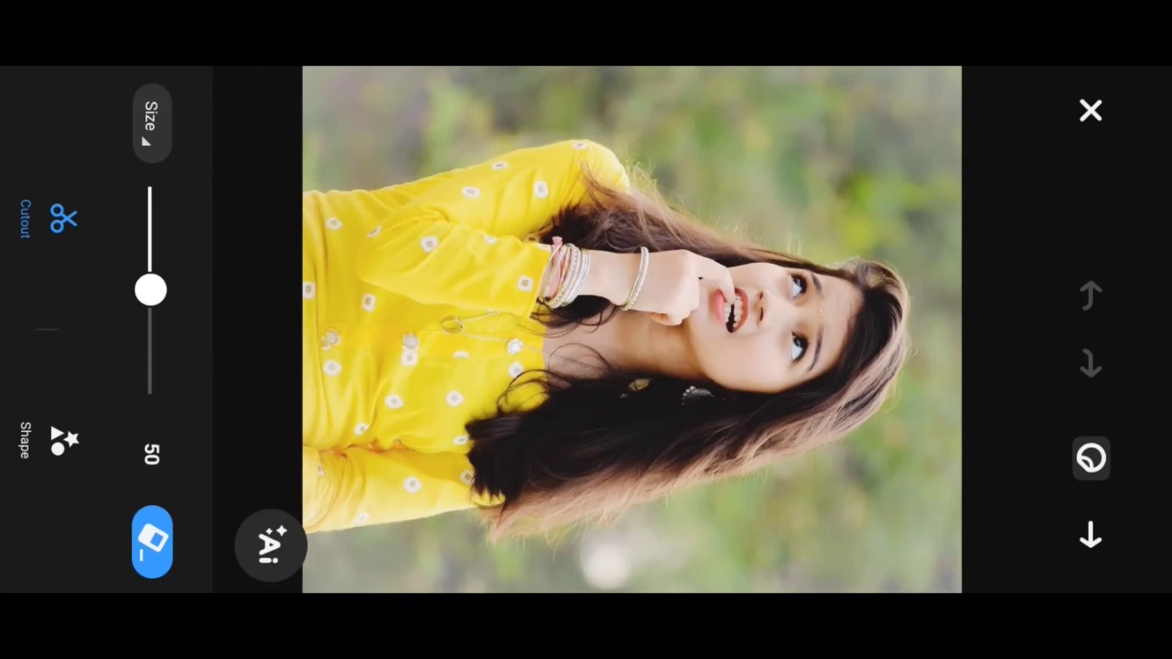
click(271, 545)
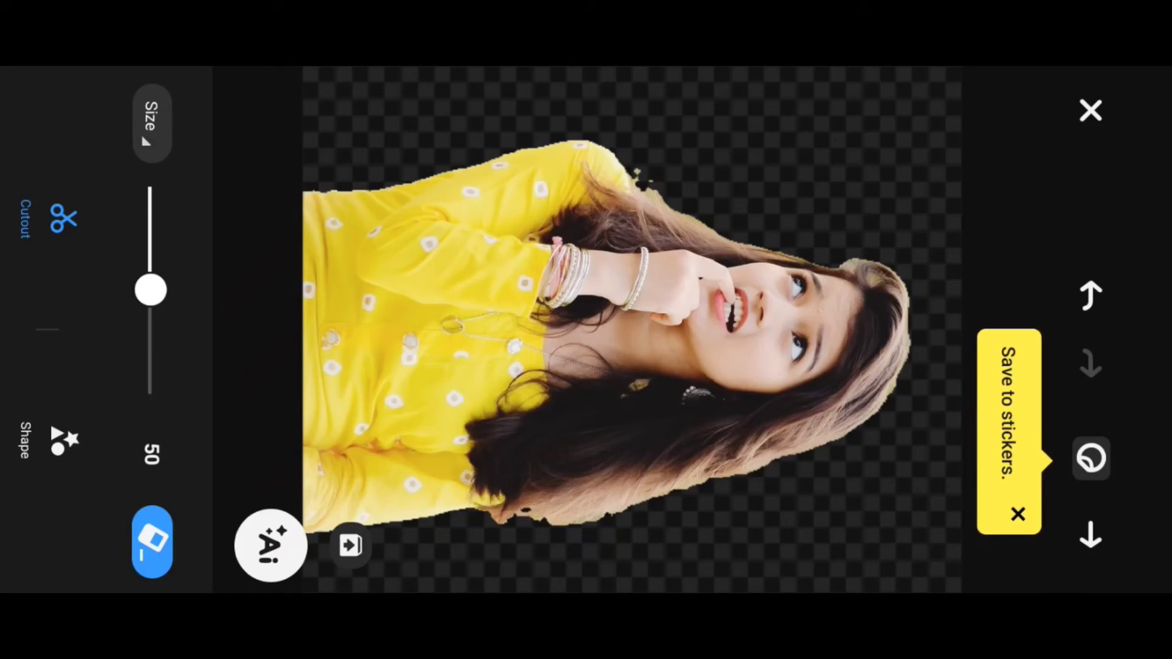
click(1085, 98)
click(155, 432)
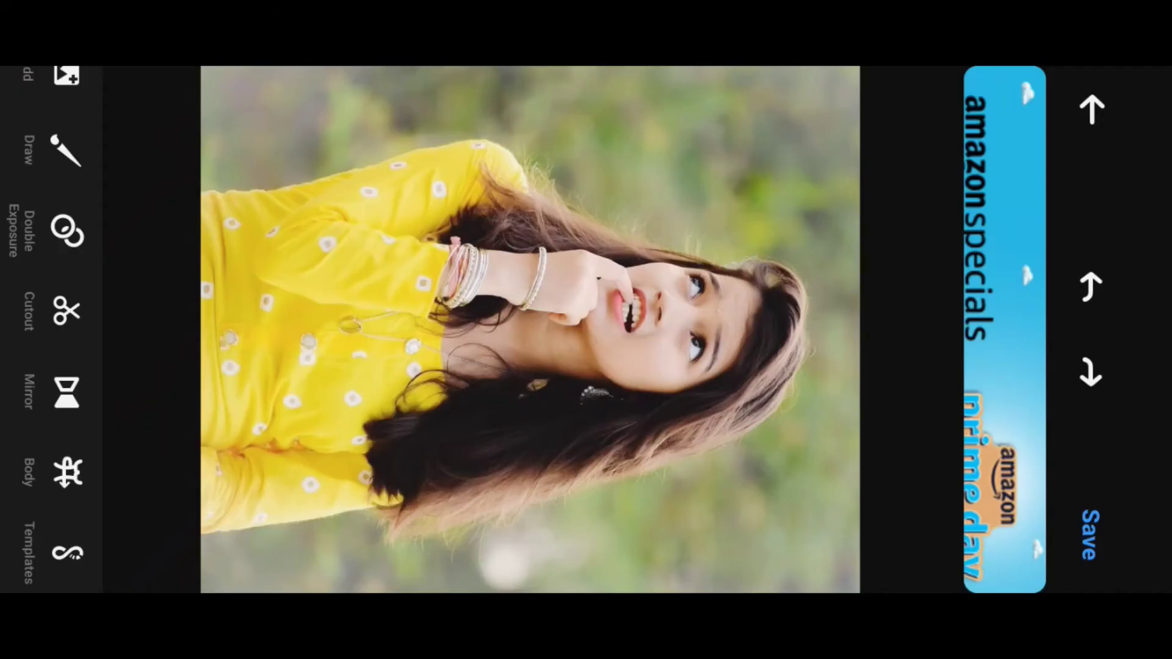
click(66, 391)
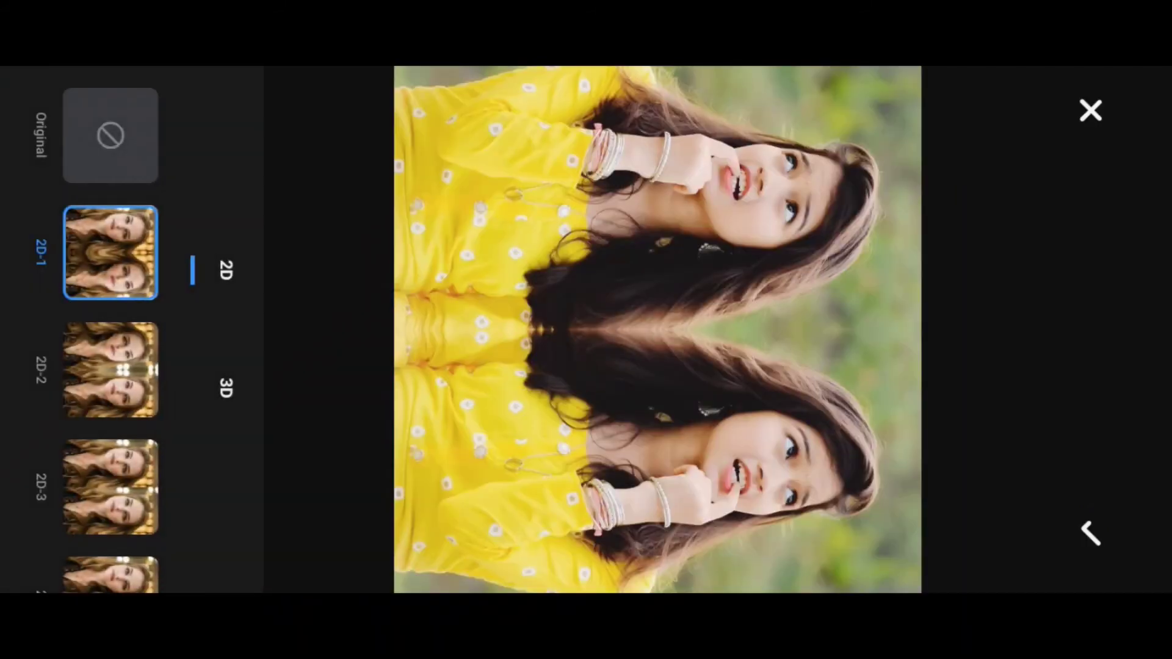
click(110, 369)
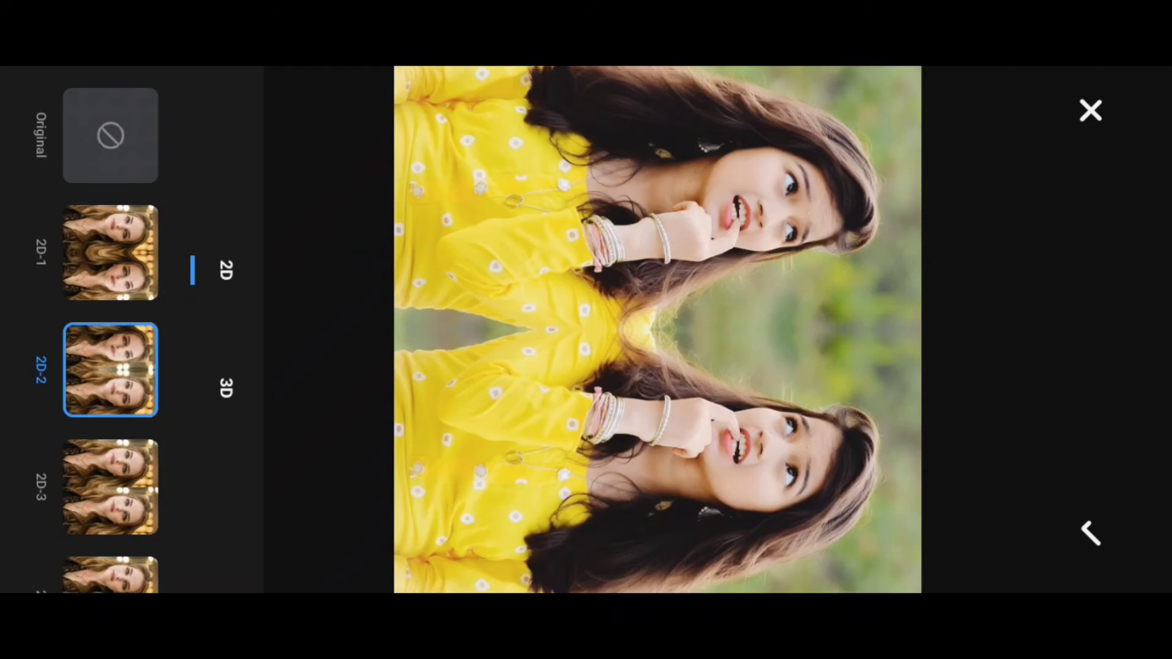
click(110, 486)
drag(110, 476, 111, 354)
click(111, 471)
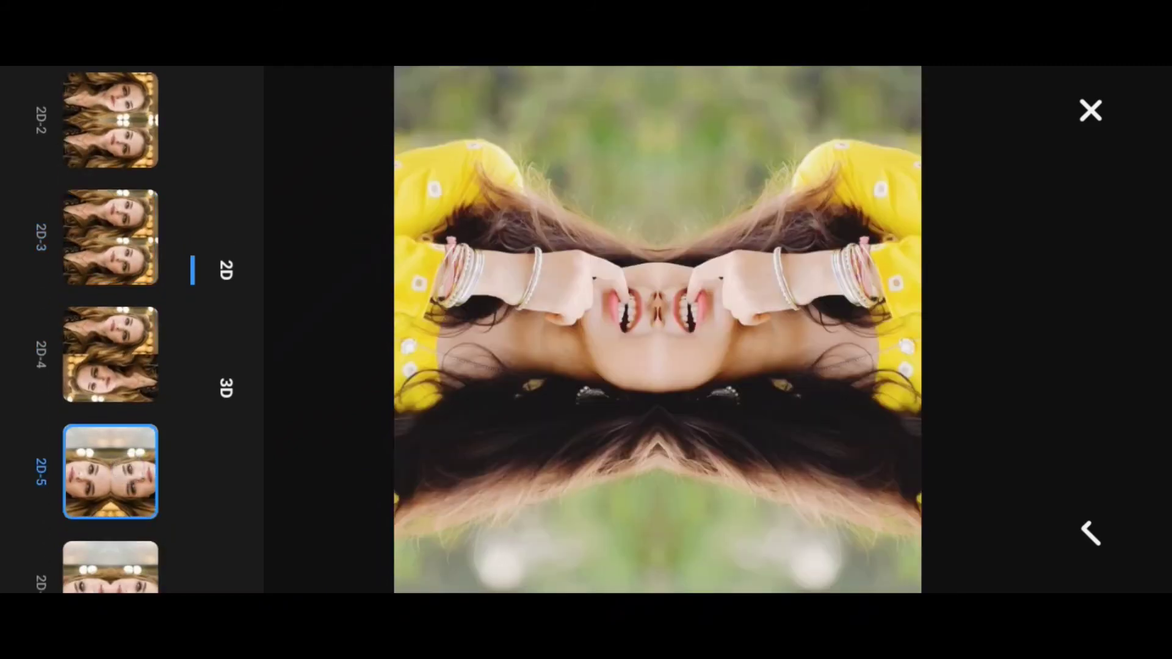
drag(111, 183, 110, 427)
click(110, 370)
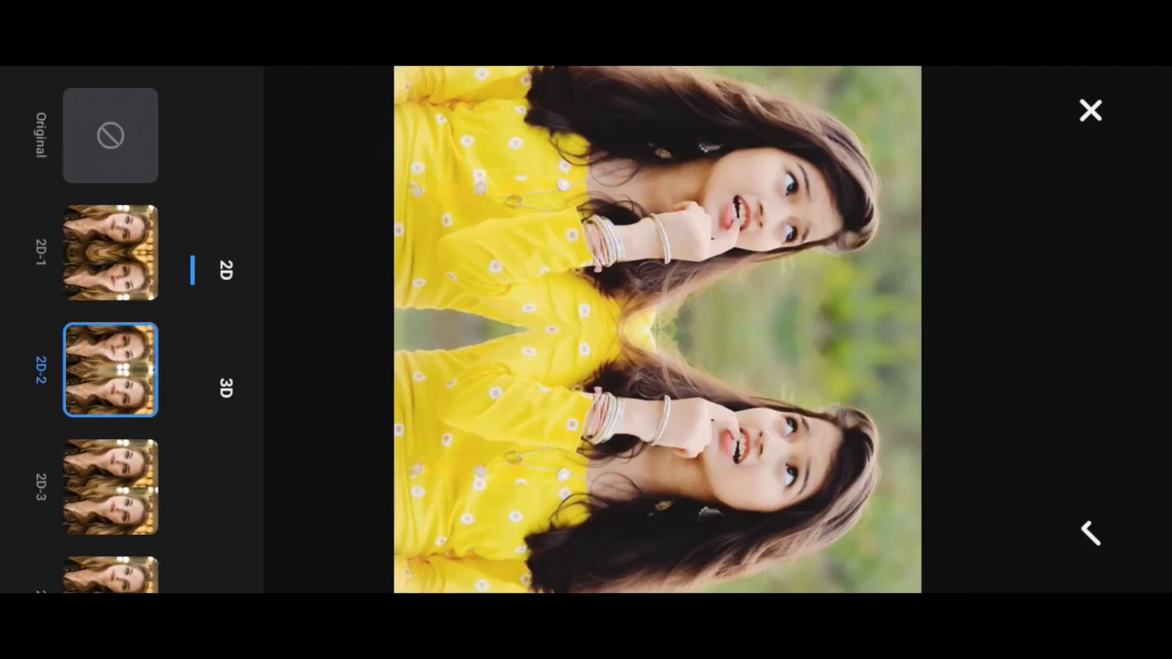
click(110, 487)
click(110, 252)
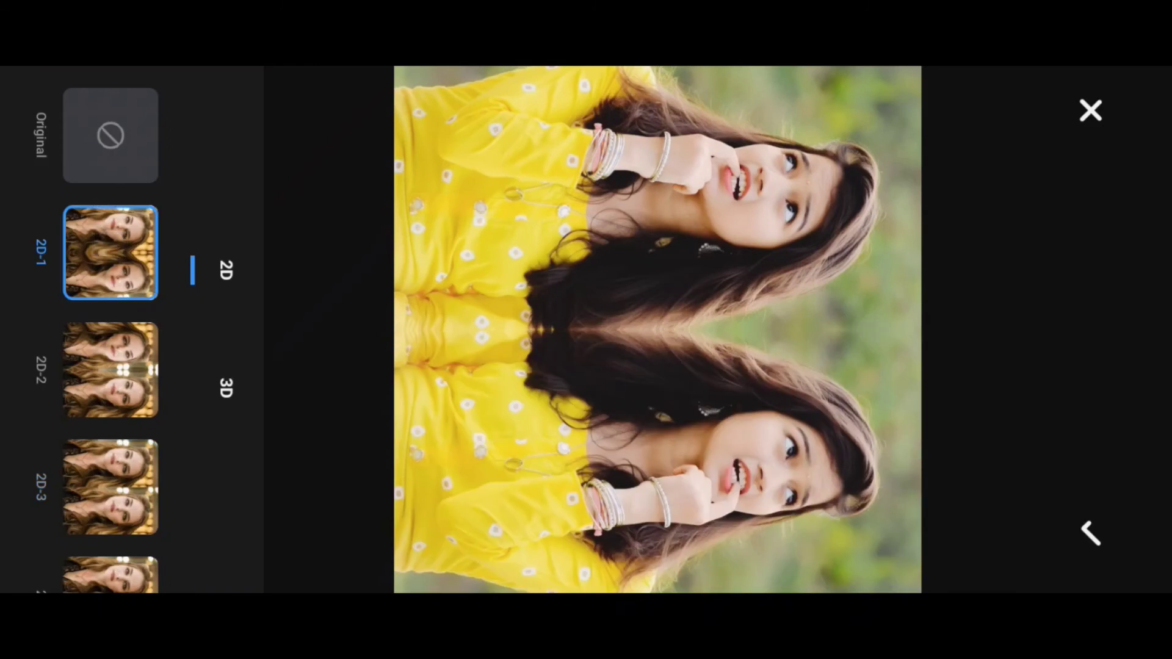
click(1091, 119)
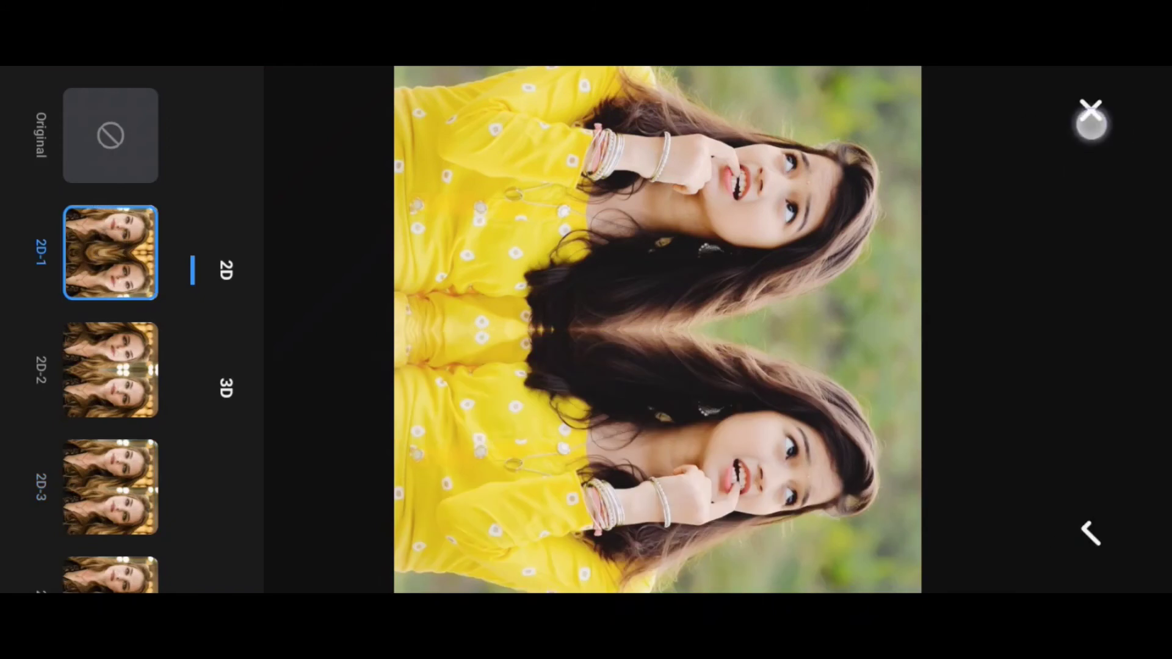
click(1090, 116)
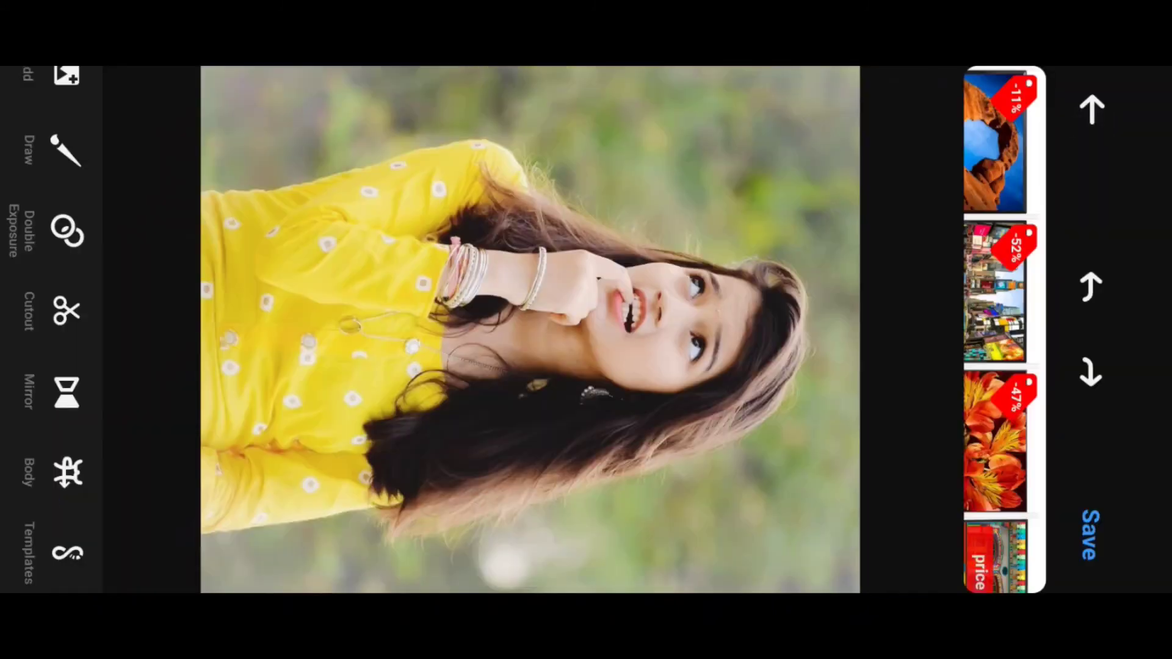
drag(42, 454, 42, 275)
drag(45, 418, 63, 314)
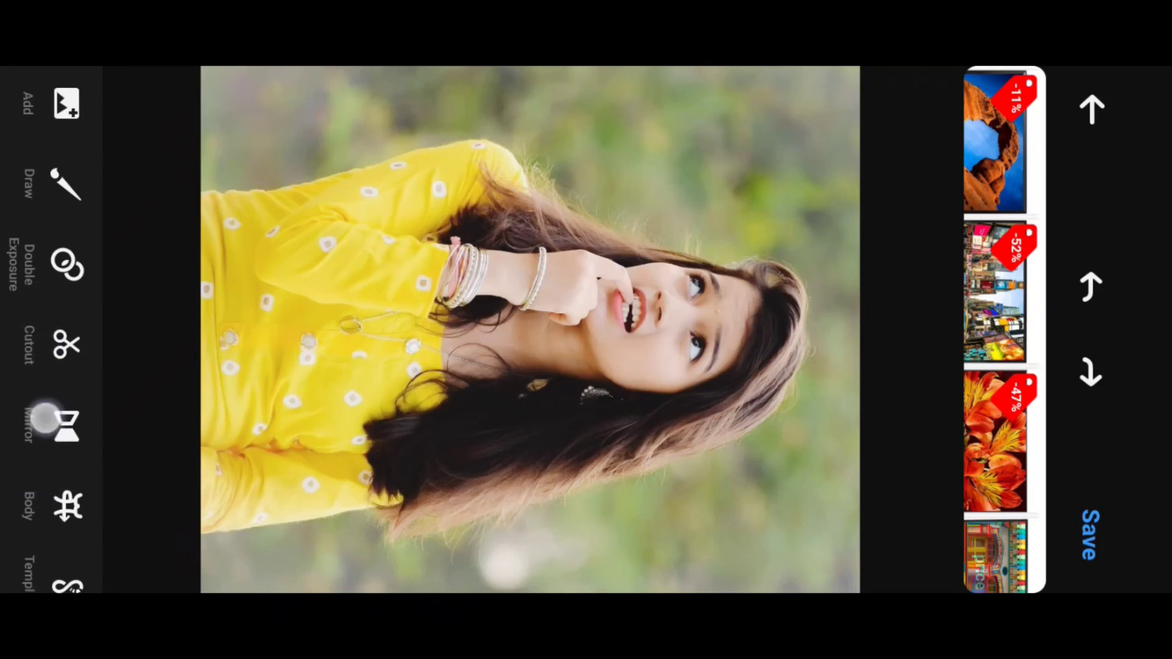